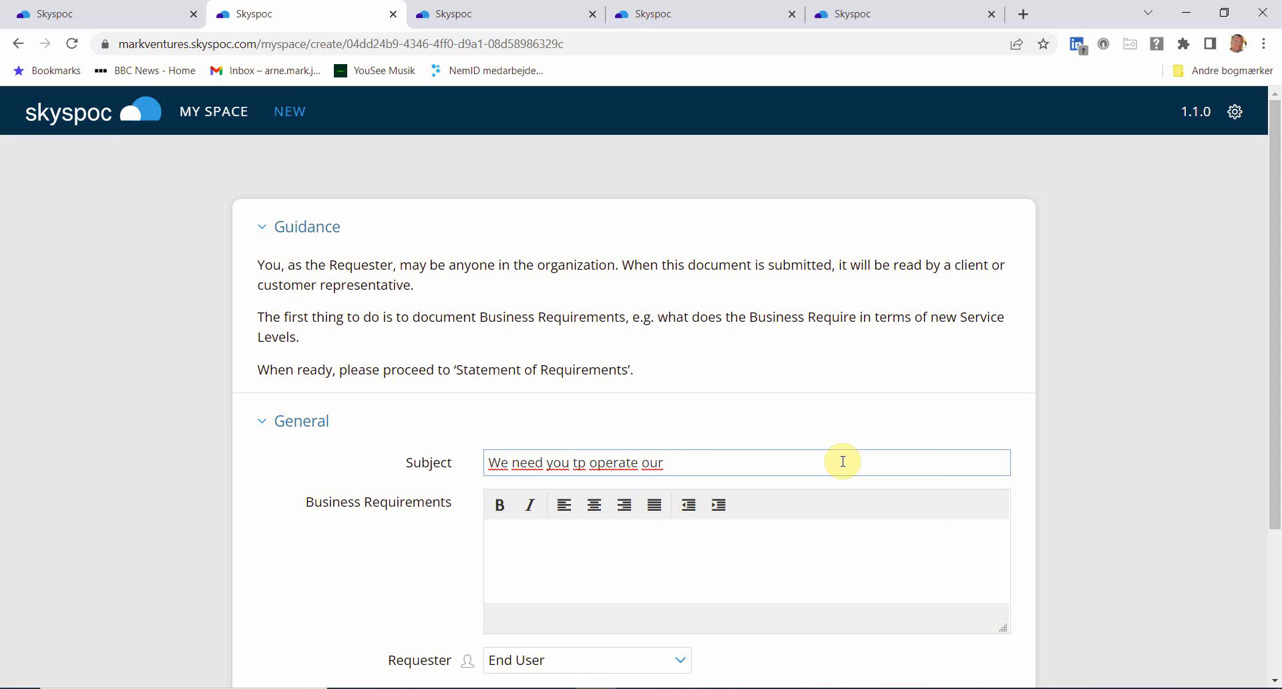
# Step: Finish the subject with "new system" and enter "We need more than business hours in tmers of availablilty" as the business requirements
pyautogui.write('new system')
pyautogui.click(698, 532)
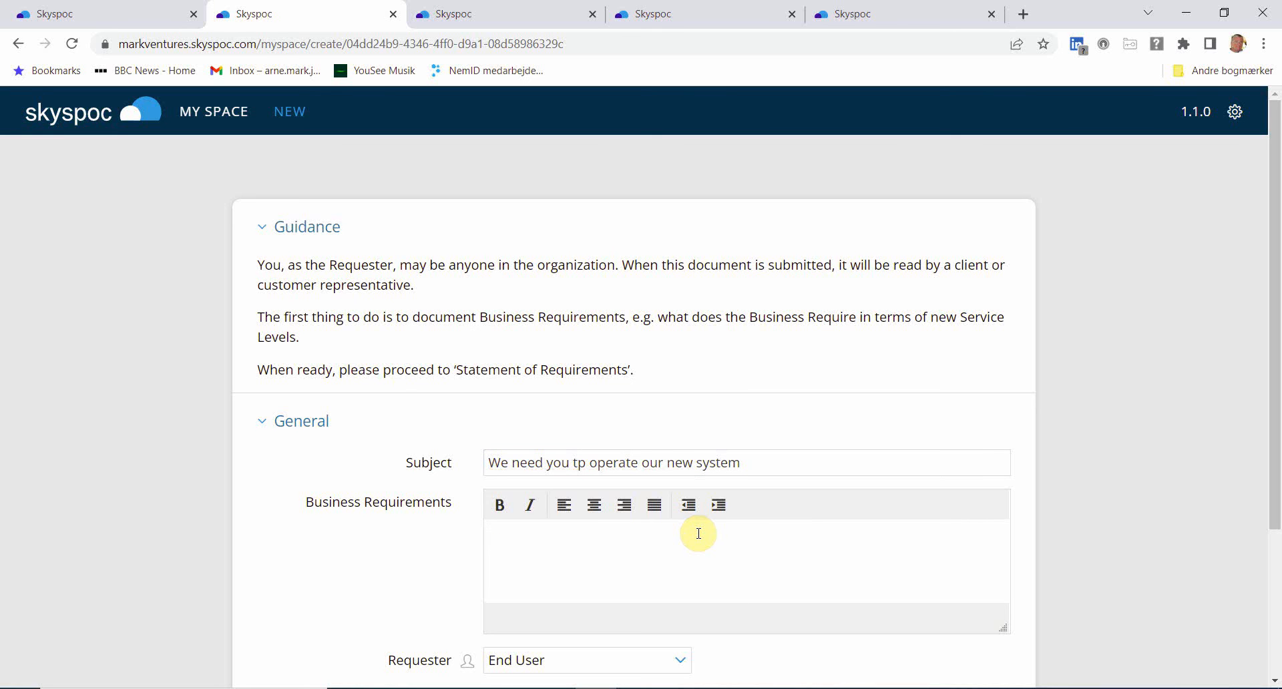
pyautogui.write('We need more than bu')
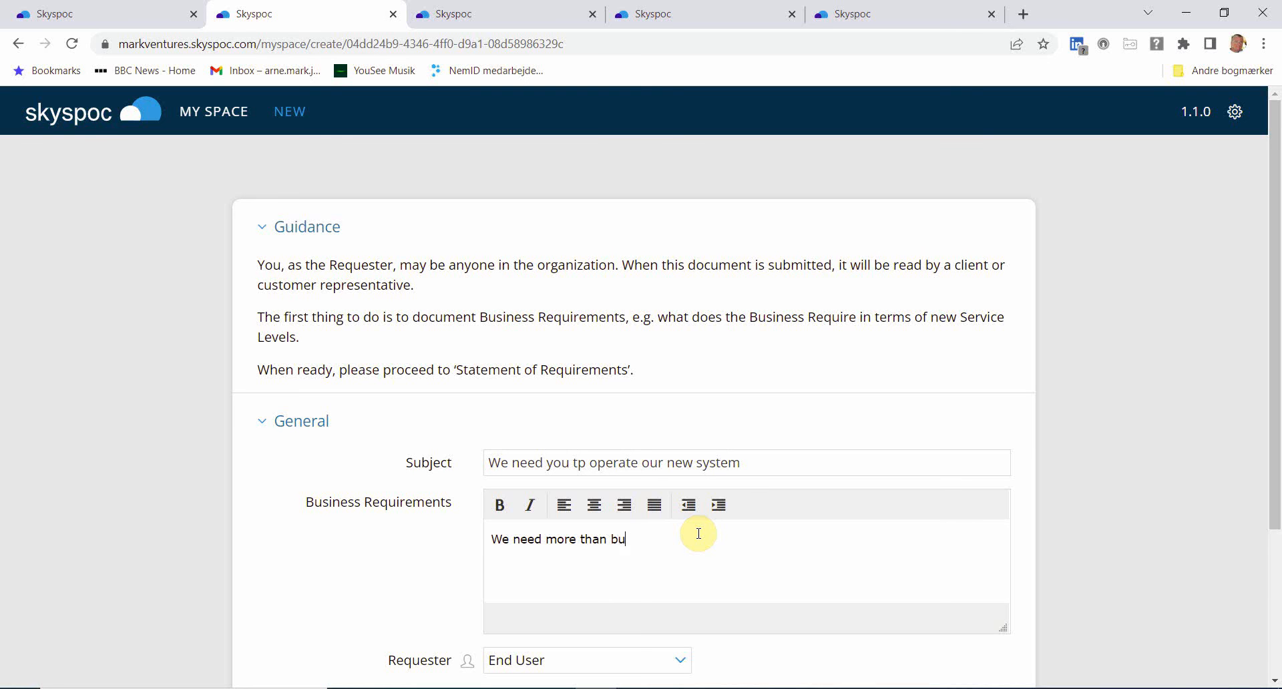
pyautogui.write('siness hours in tmers of ava')
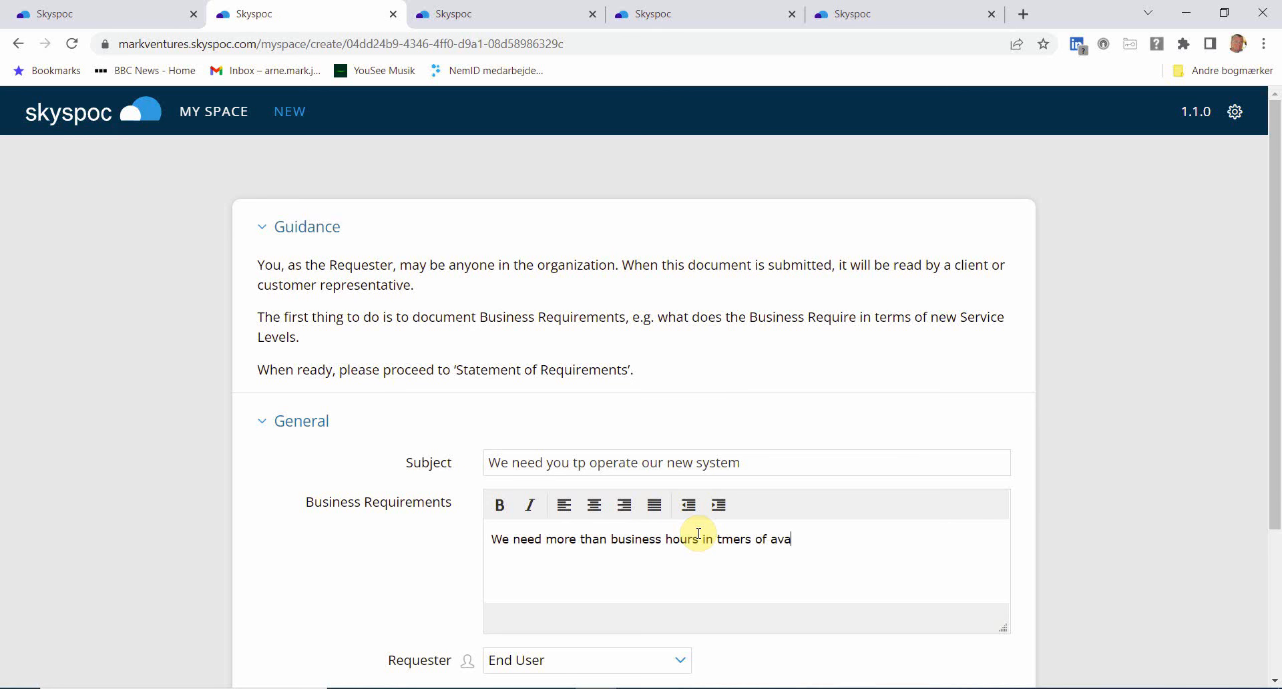
pyautogui.write('ilablilty')
# Step: Correct "tmers" to "terms" in the business requirements and submit the request
pyautogui.scroll(-1, 826, 587)
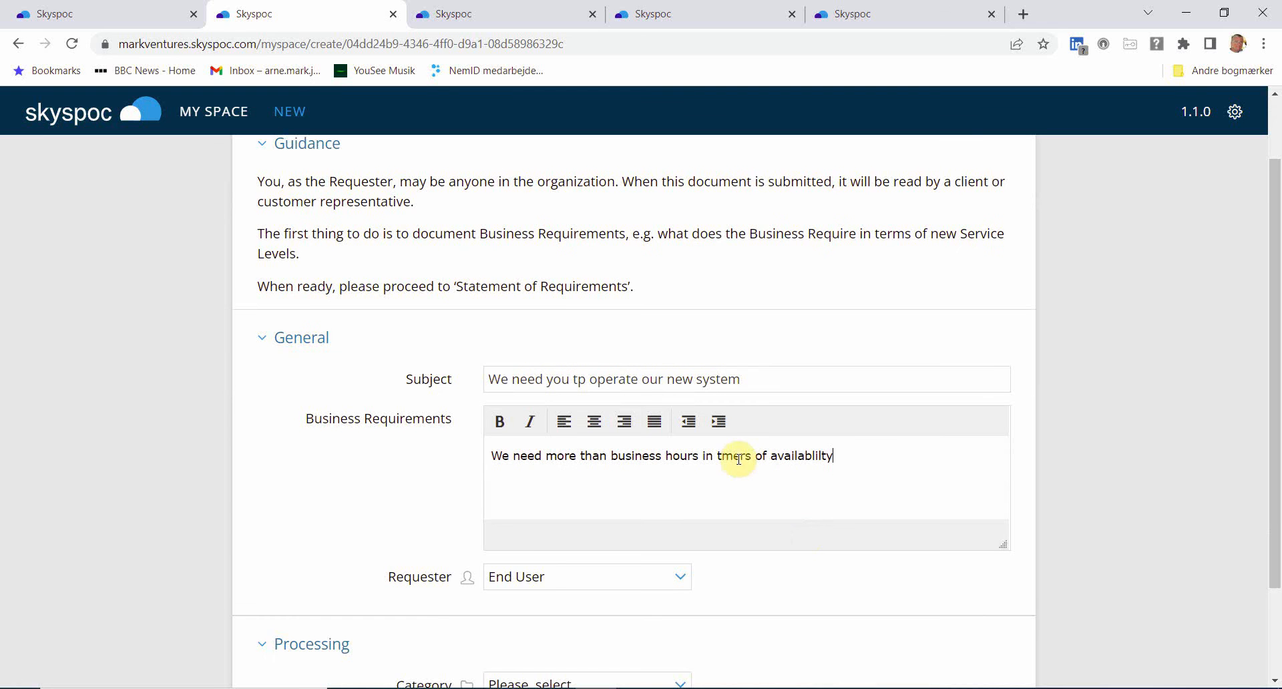
pyautogui.moveTo(722, 458); pyautogui.dragTo(740, 458)
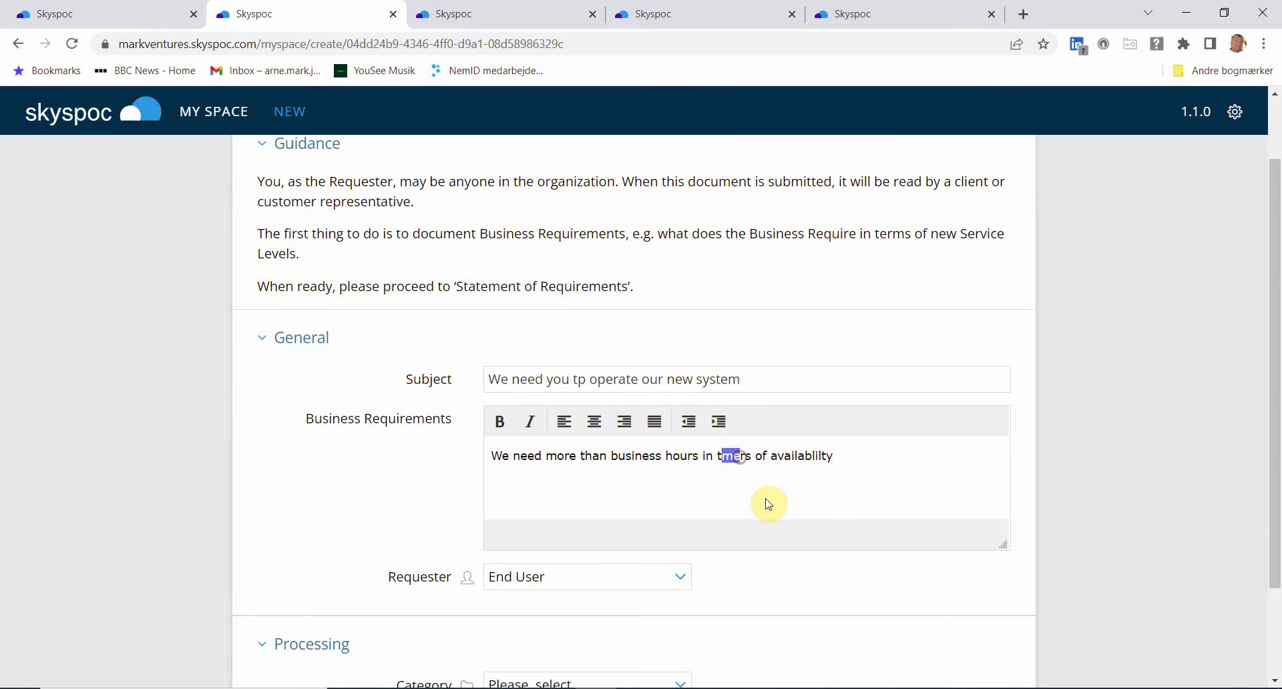
pyautogui.write('er')
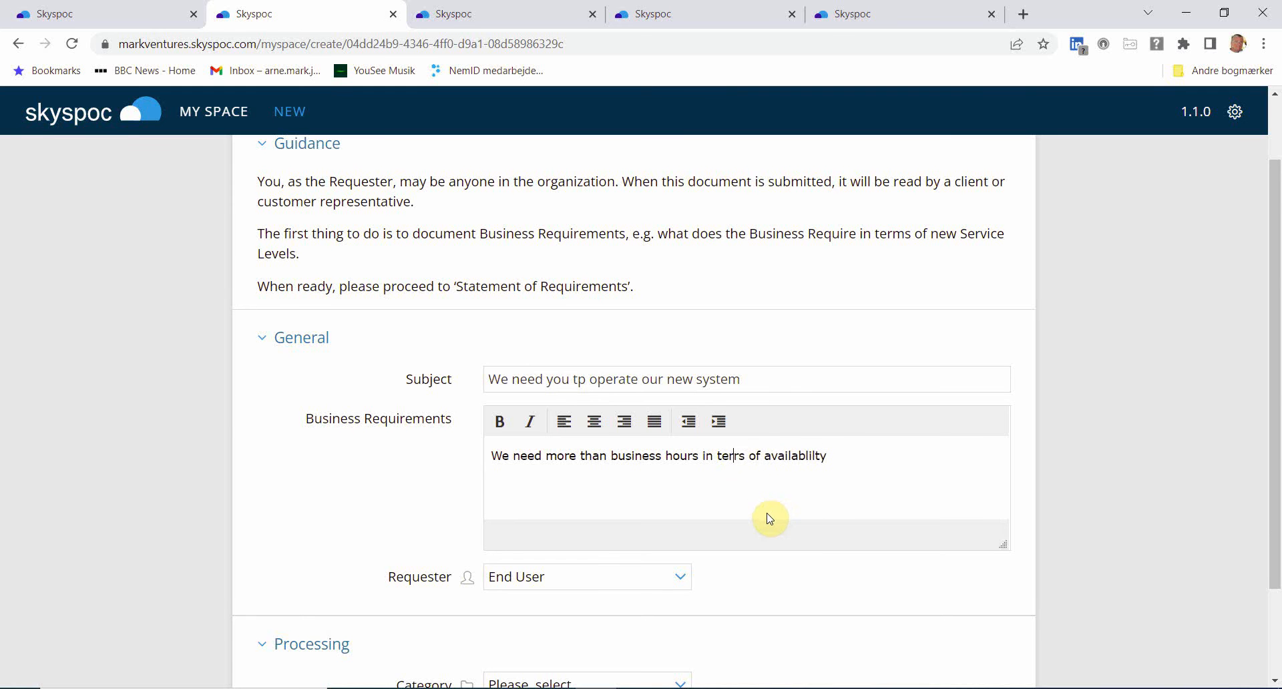
pyautogui.write('m')
pyautogui.press('Delete')
pyautogui.scroll(-2, 770, 521)
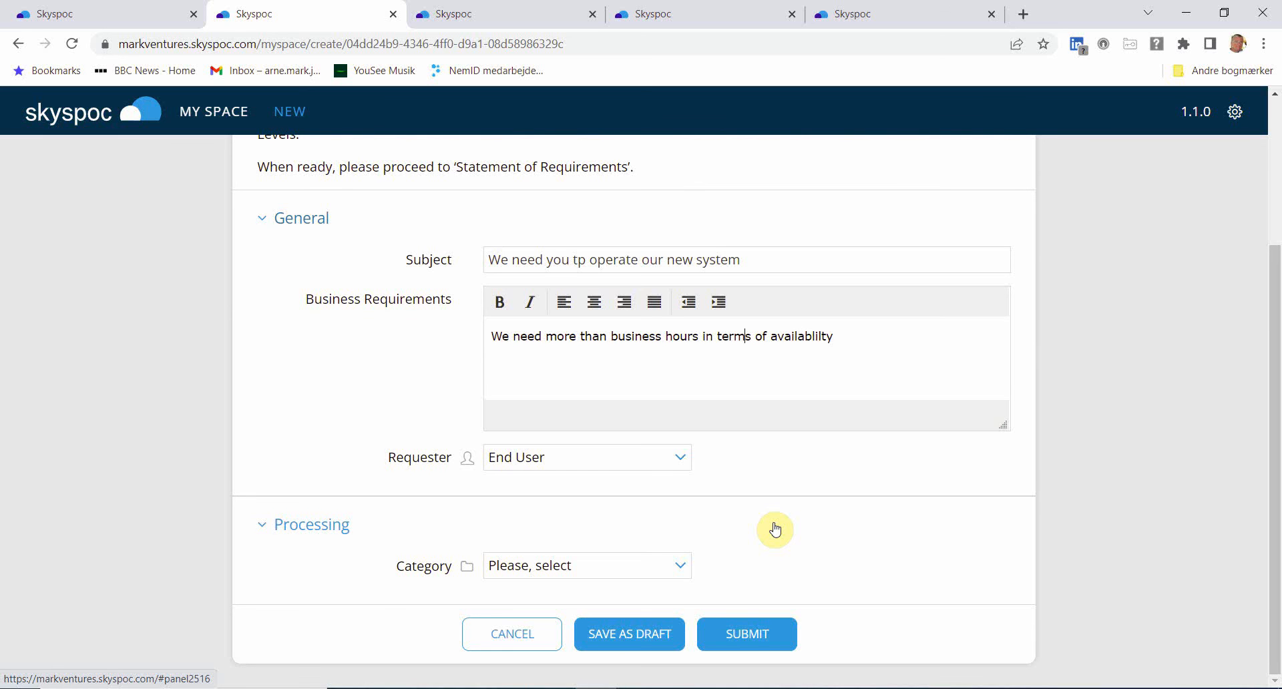
pyautogui.click(751, 638)
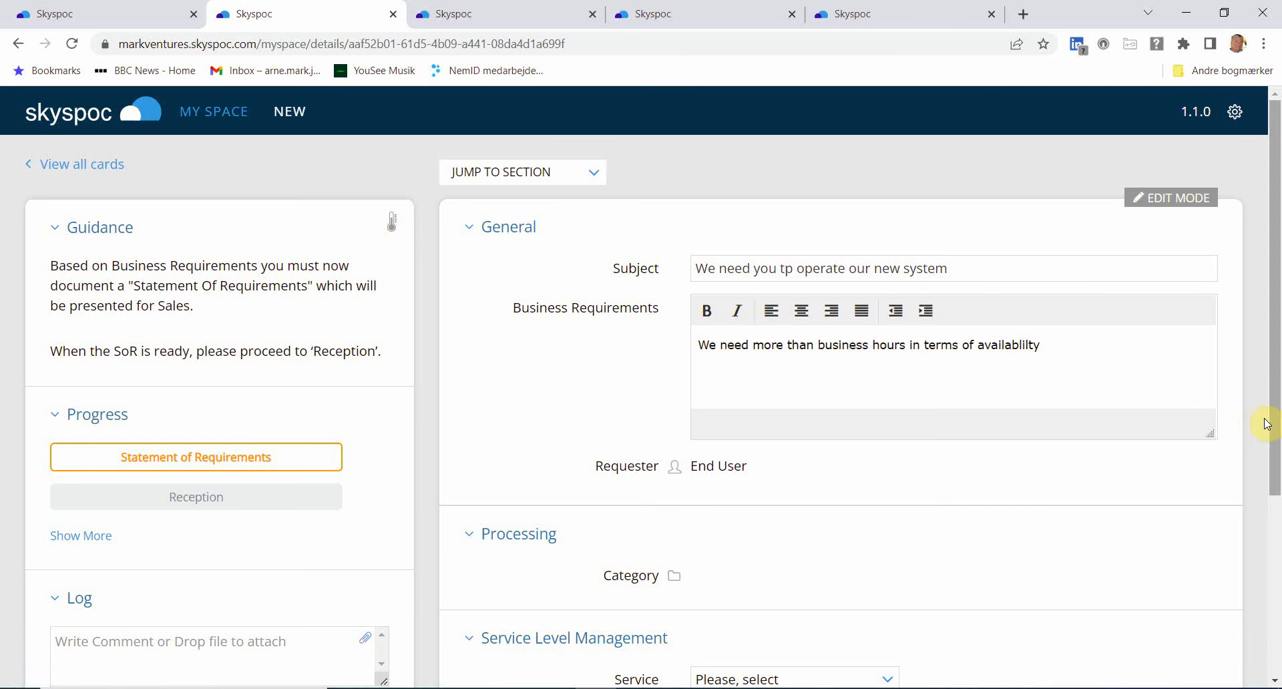
# Step: Enter "We need the Silver Level" as the Statement of Requirements, save it and advance the request to Reception
pyautogui.moveTo(1273, 431); pyautogui.dragTo(1276, 561)
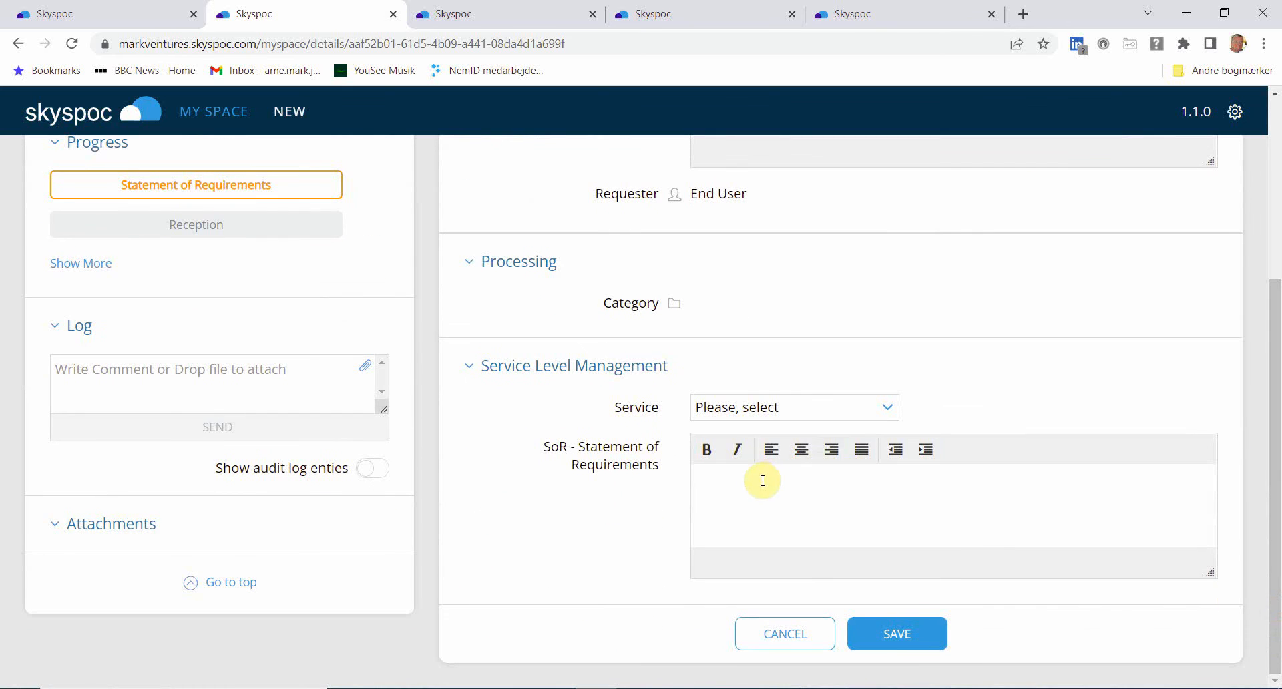
pyautogui.click(762, 480)
pyautogui.write('We need the SIlver Level')
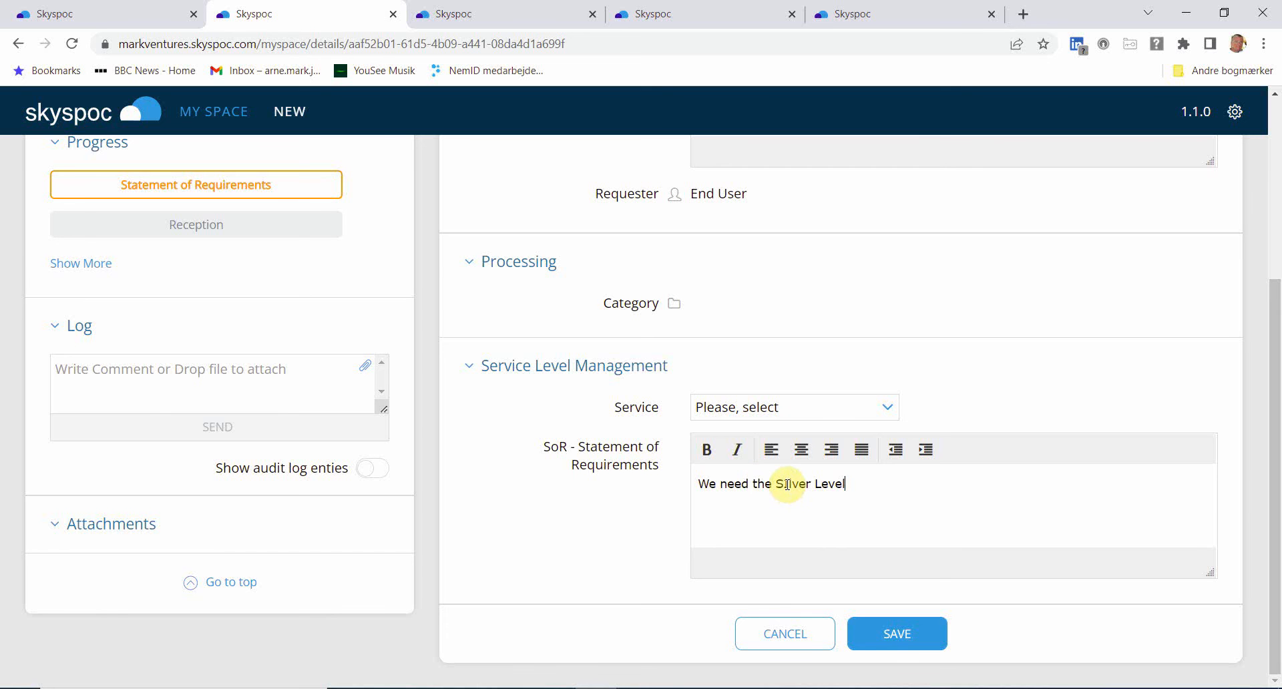
pyautogui.click(782, 484)
pyautogui.press('BackSpace')
pyautogui.write('i')
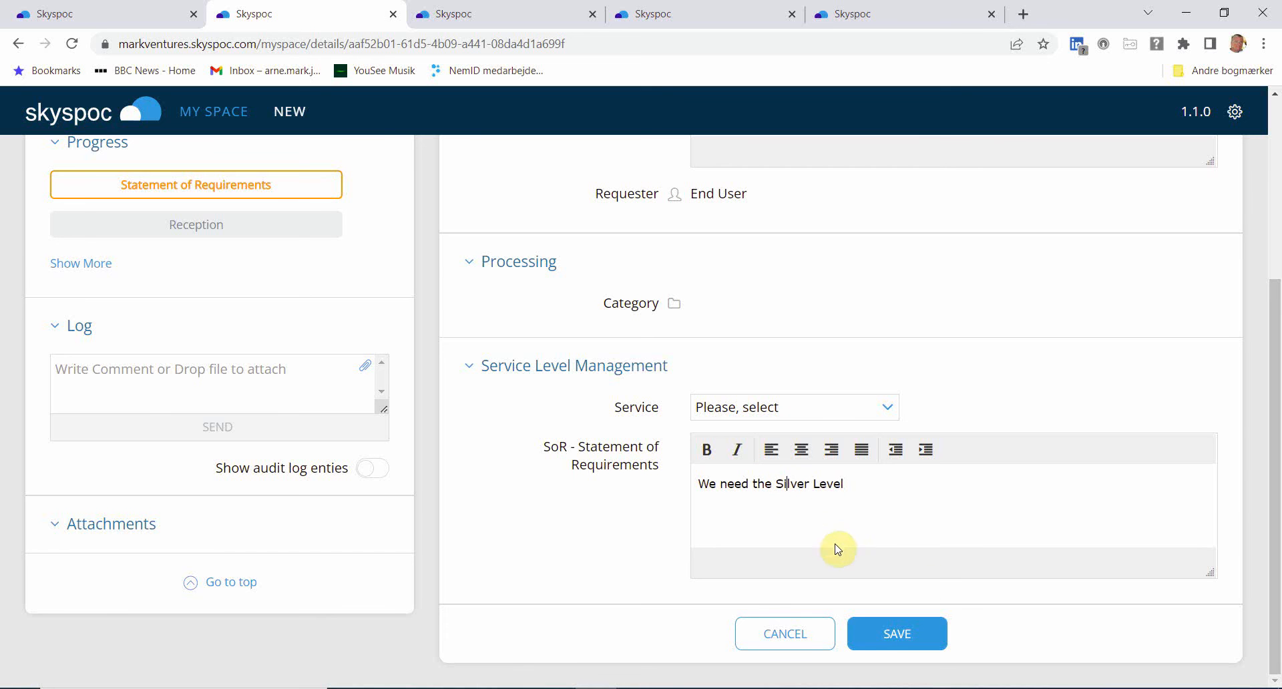
pyautogui.click(908, 641)
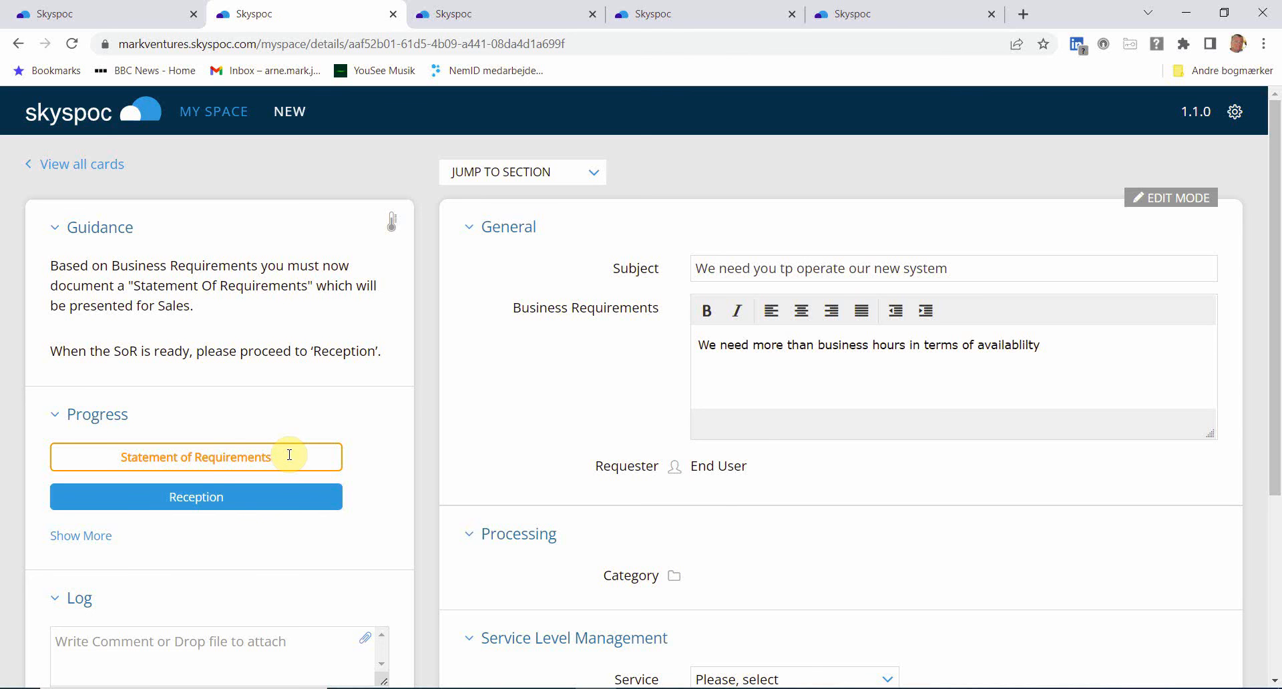
pyautogui.click(196, 500)
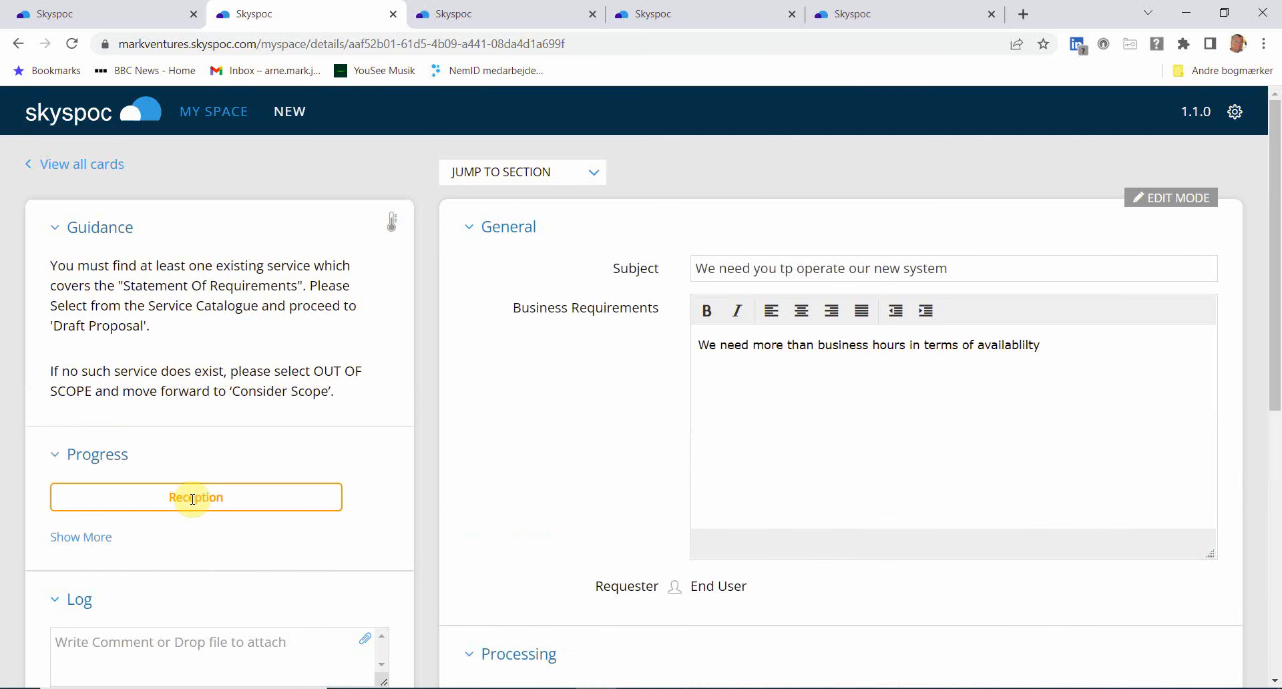
pyautogui.click(192, 498)
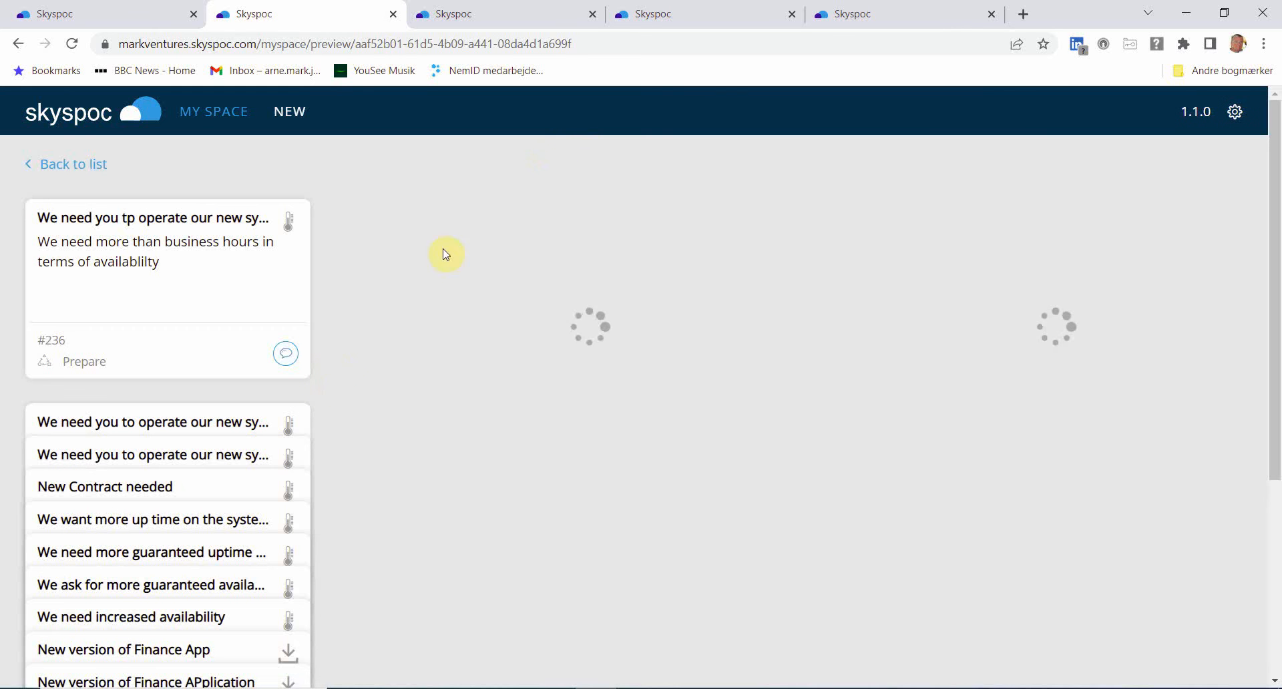
# Step: Switch to the Skyspoc session in the third browser tab and open "We need you tp operate our new system" for editing from My Space
pyautogui.click(531, 16)
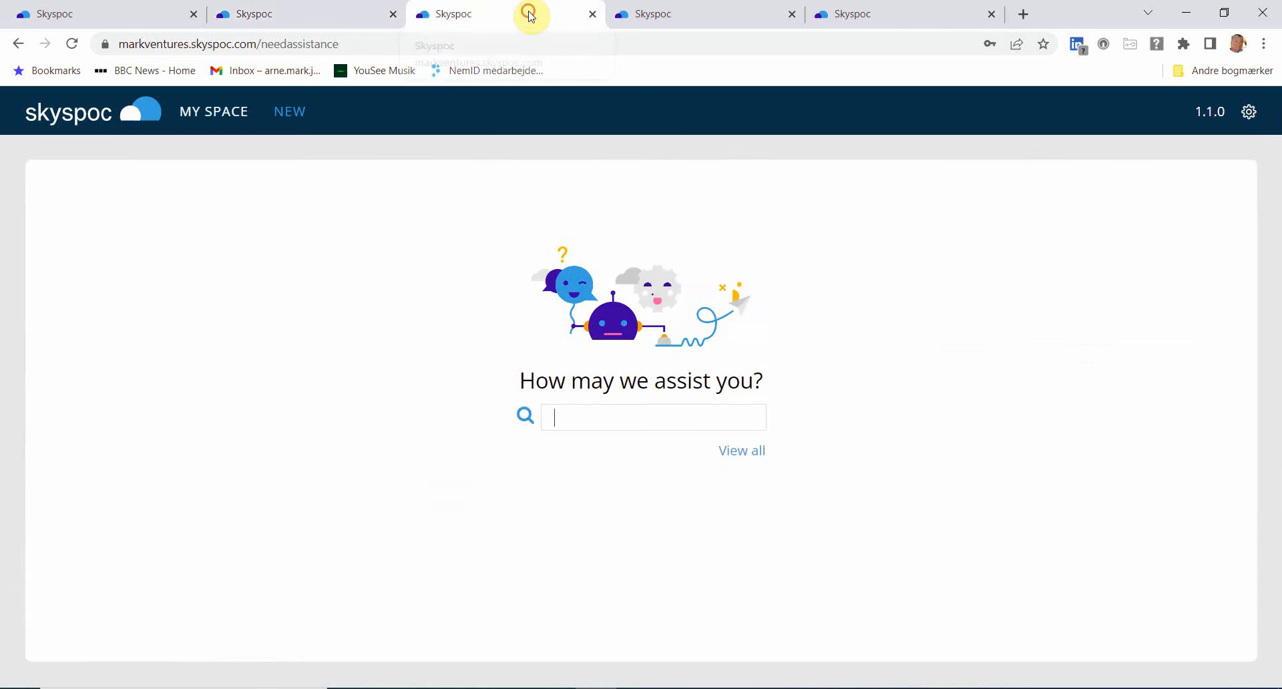
pyautogui.click(214, 122)
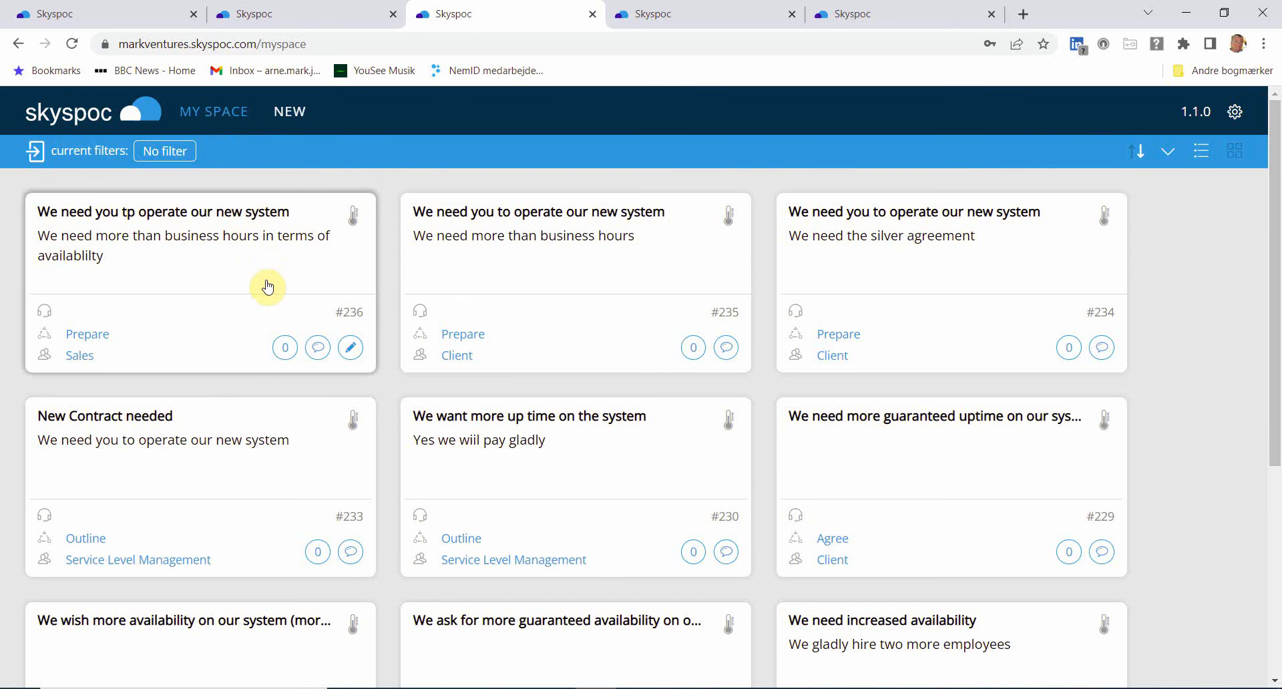
pyautogui.click(350, 348)
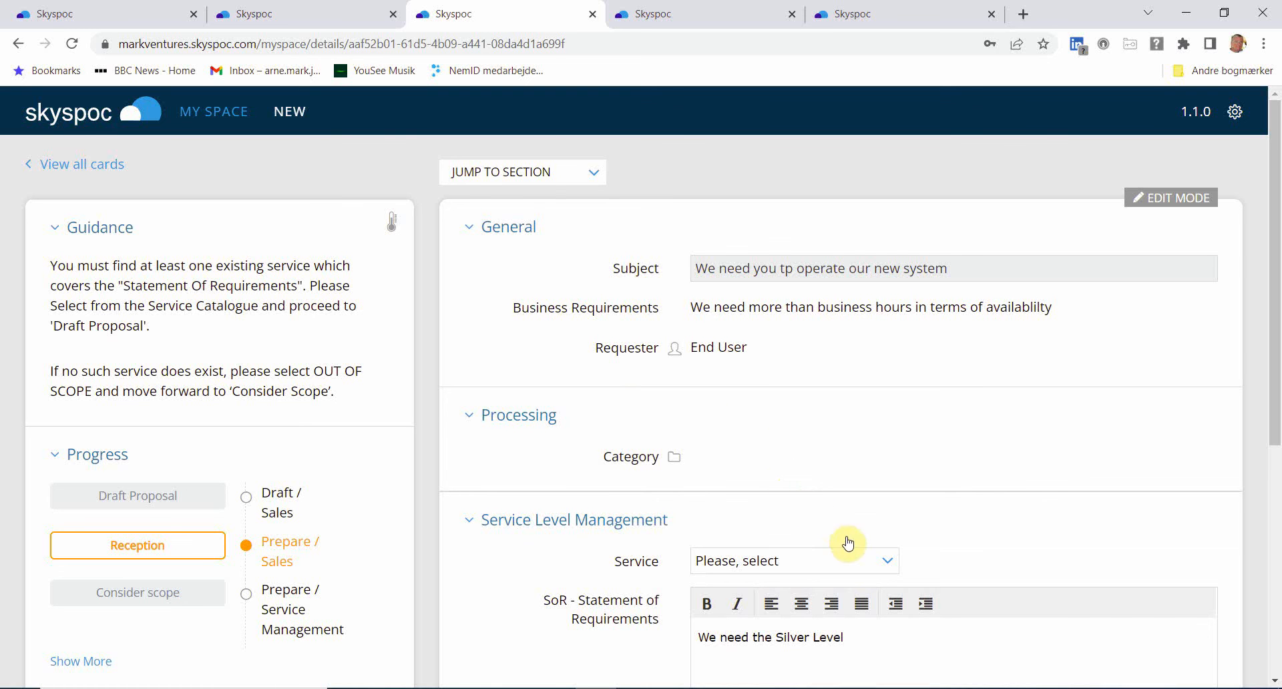
# Step: Set the request's service to Operations Management, save it and advance the request to Draft Proposal
pyautogui.click(888, 564)
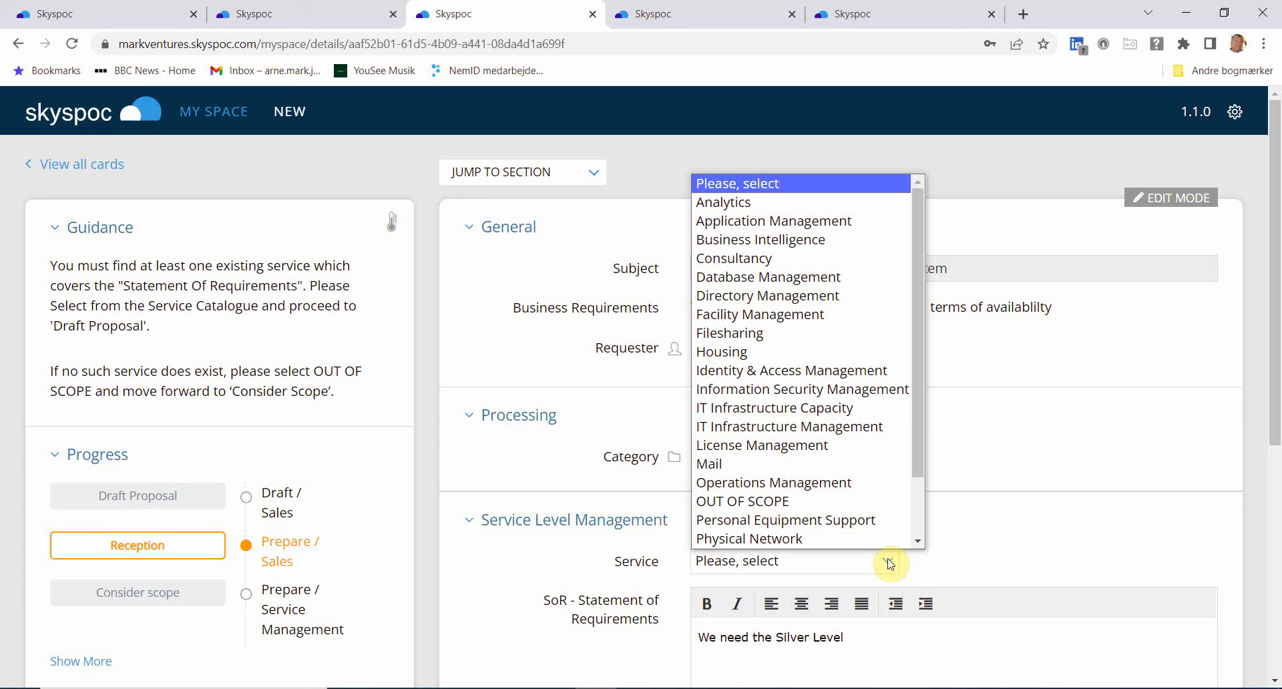
pyautogui.scroll(-1, 800, 481)
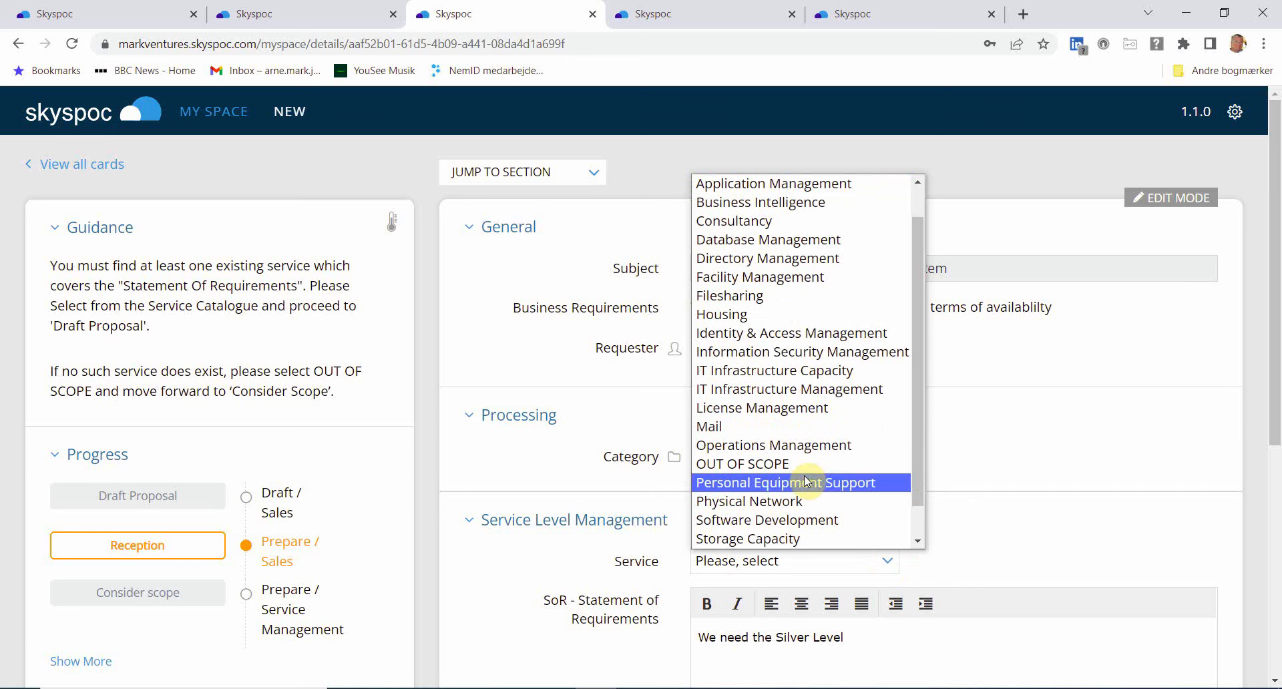
pyautogui.click(786, 446)
pyautogui.scroll(-4, 1024, 557)
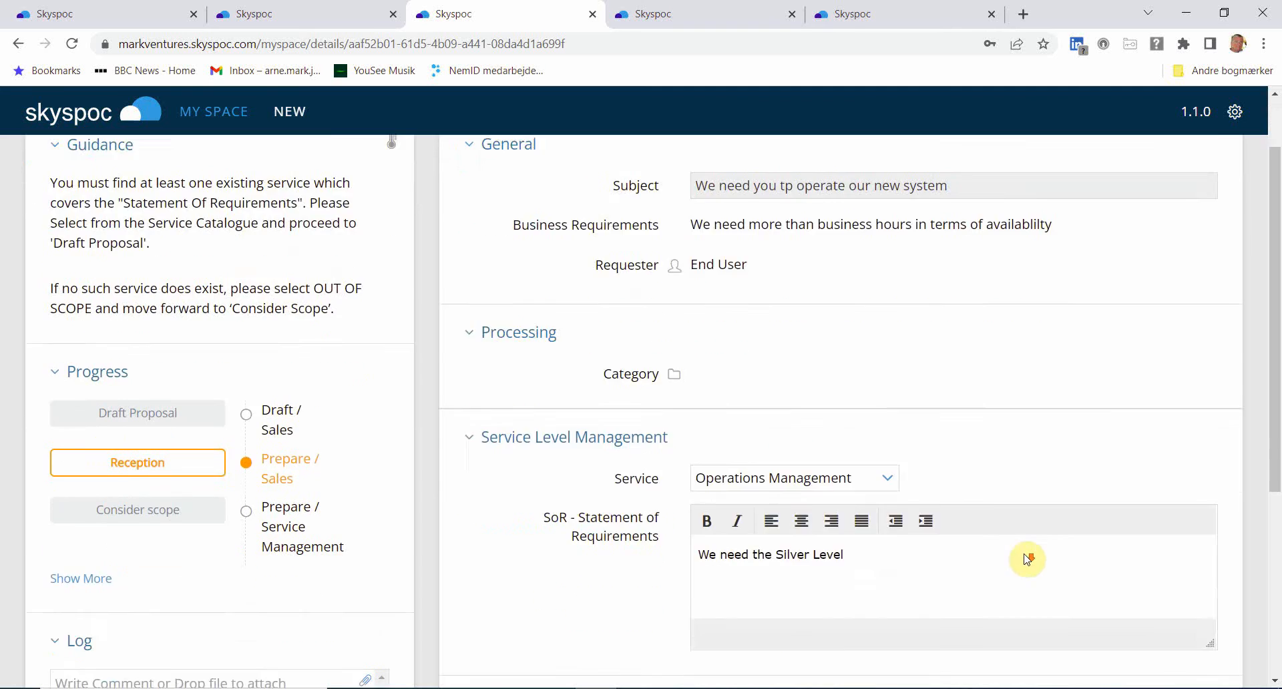
pyautogui.click(905, 543)
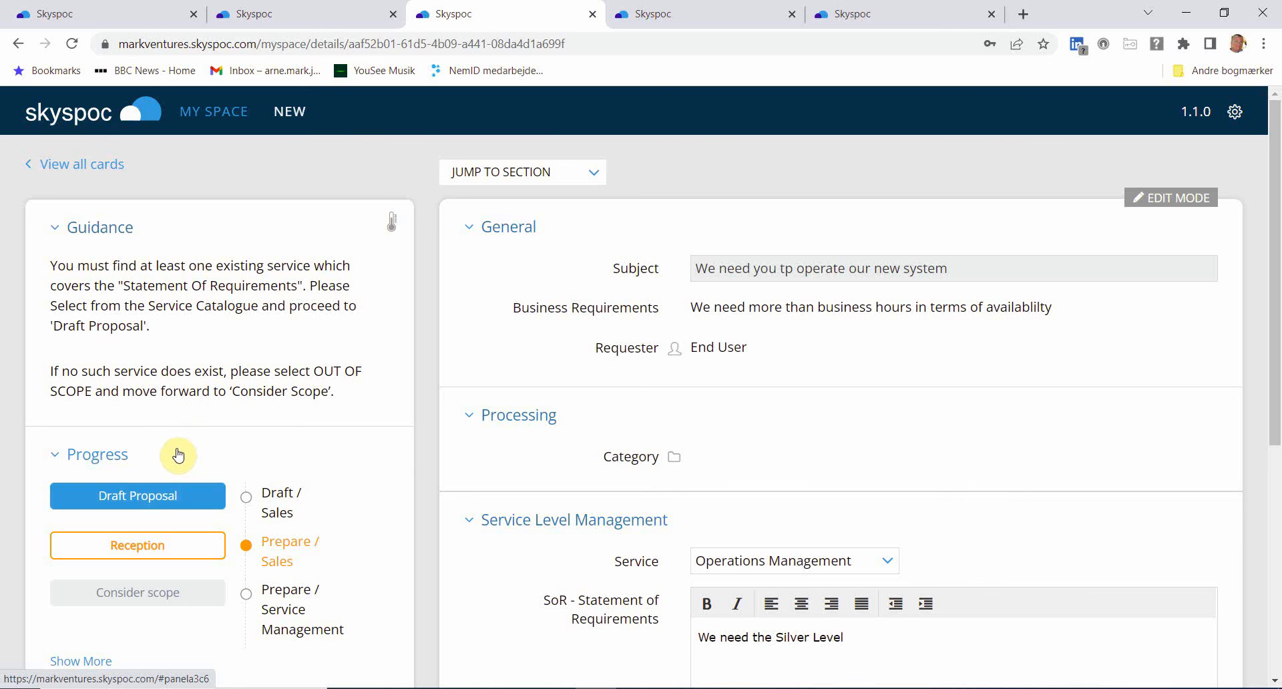
pyautogui.click(135, 501)
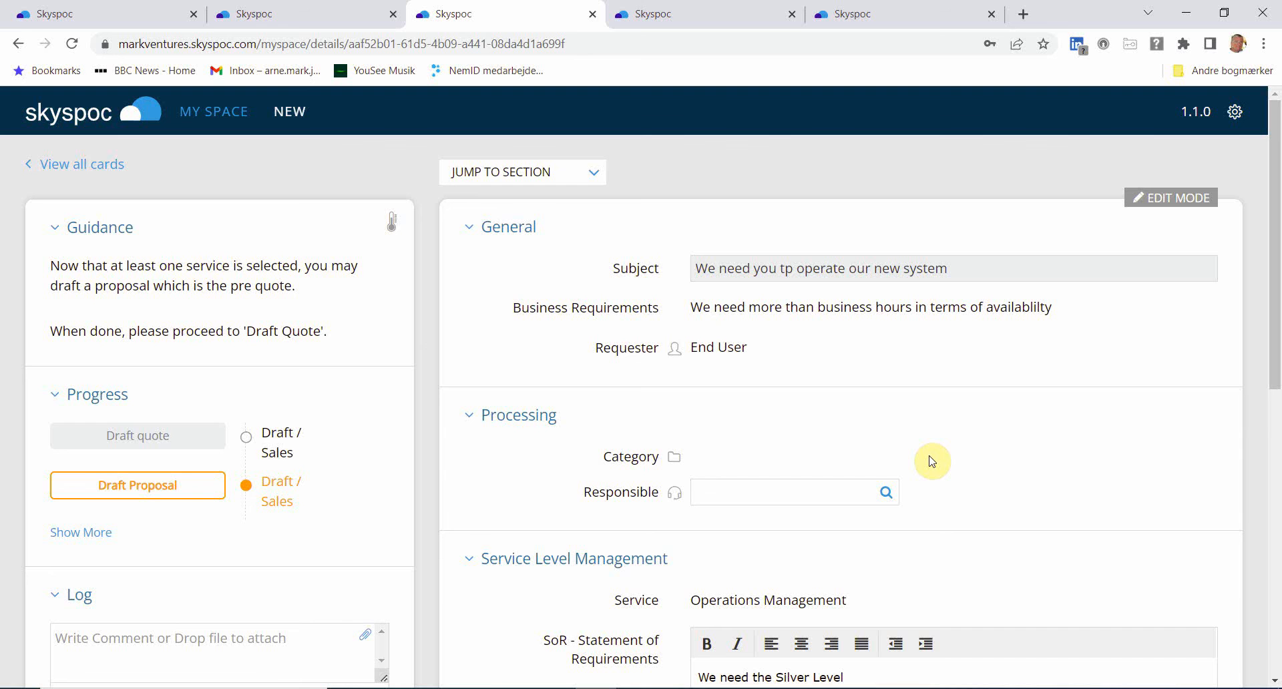
# Step: Enter "This will cost the client Big Buck" as the joint proposal, save it and advance the request to Draft quote
pyautogui.scroll(-5, 931, 460)
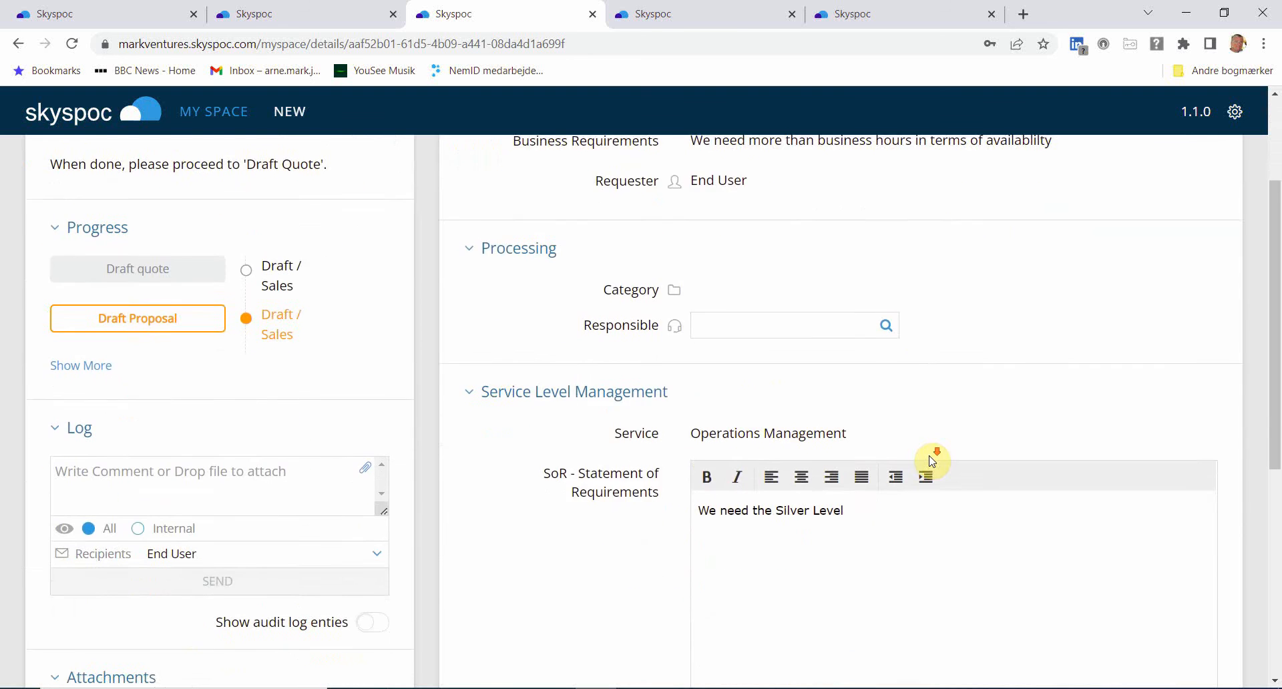
pyautogui.scroll(-4, 931, 461)
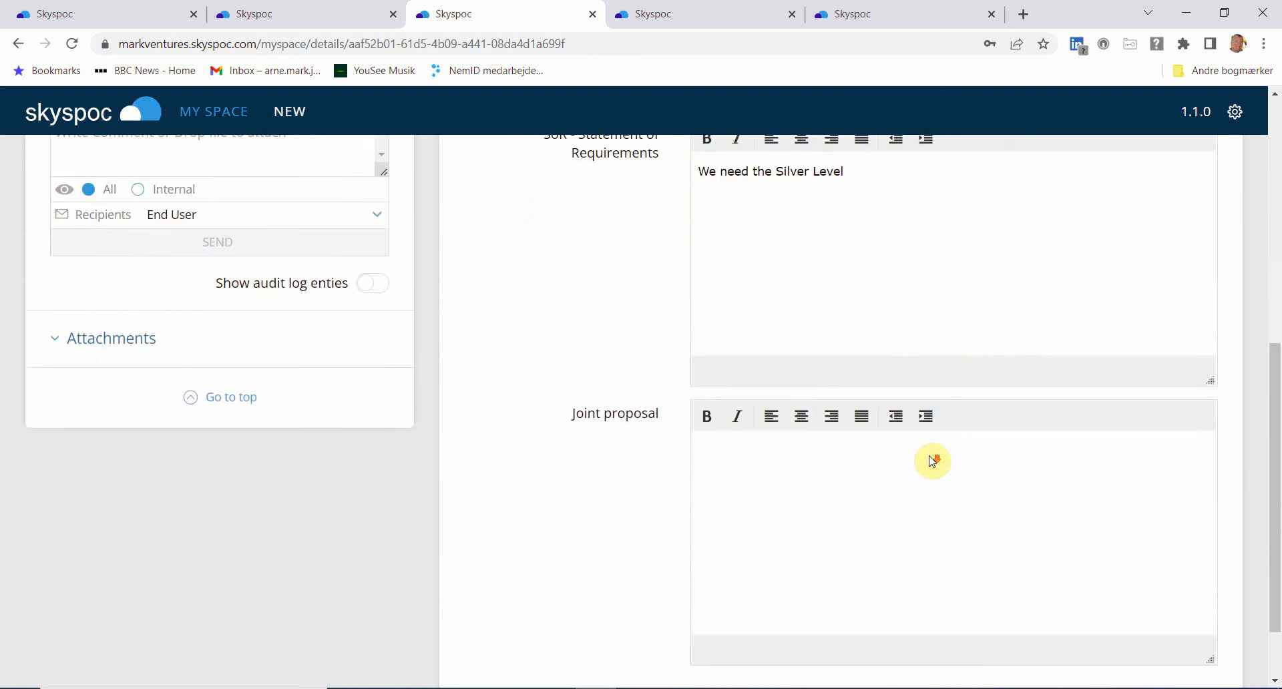
pyautogui.click(717, 356)
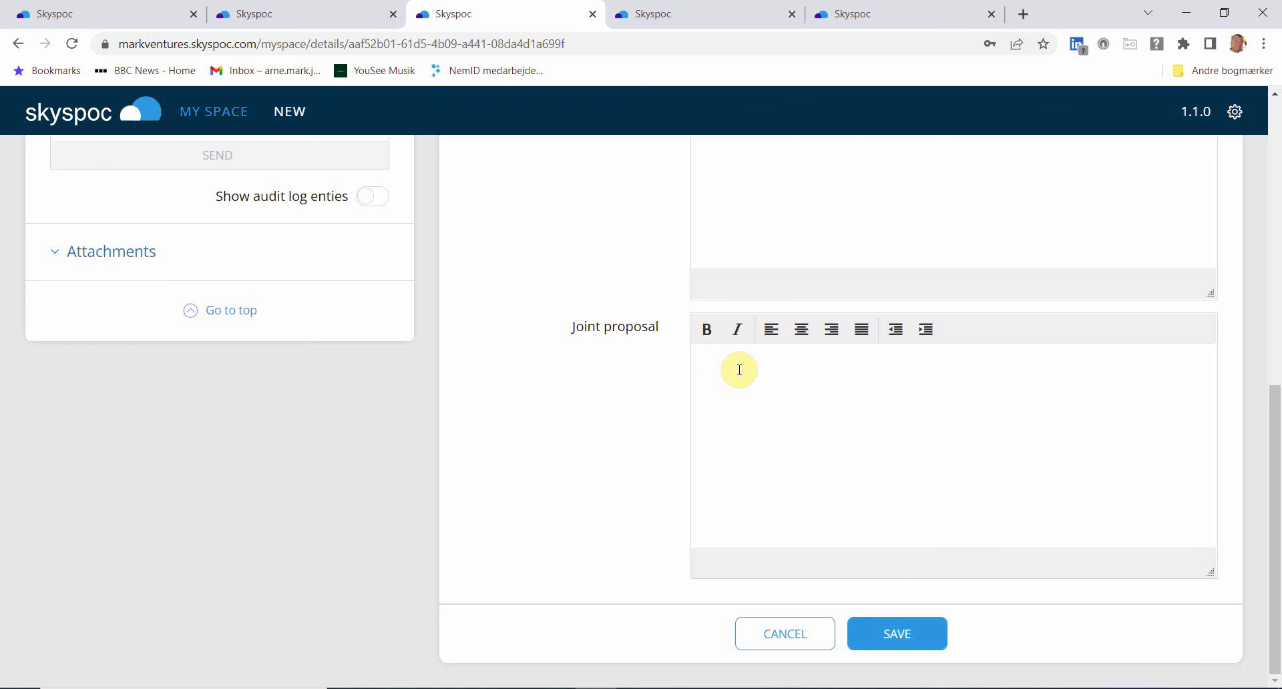
pyautogui.write('This will cost the clien')
pyautogui.write('t Big Bu')
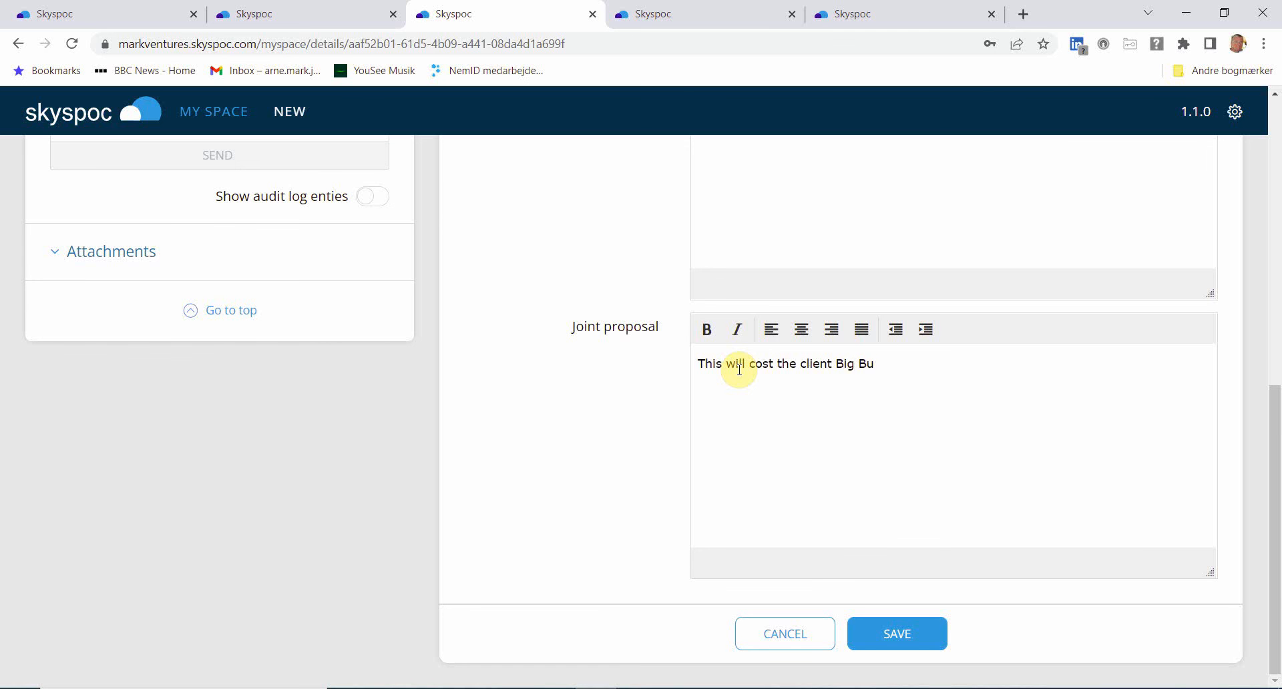
pyautogui.write('ck')
pyautogui.click(905, 632)
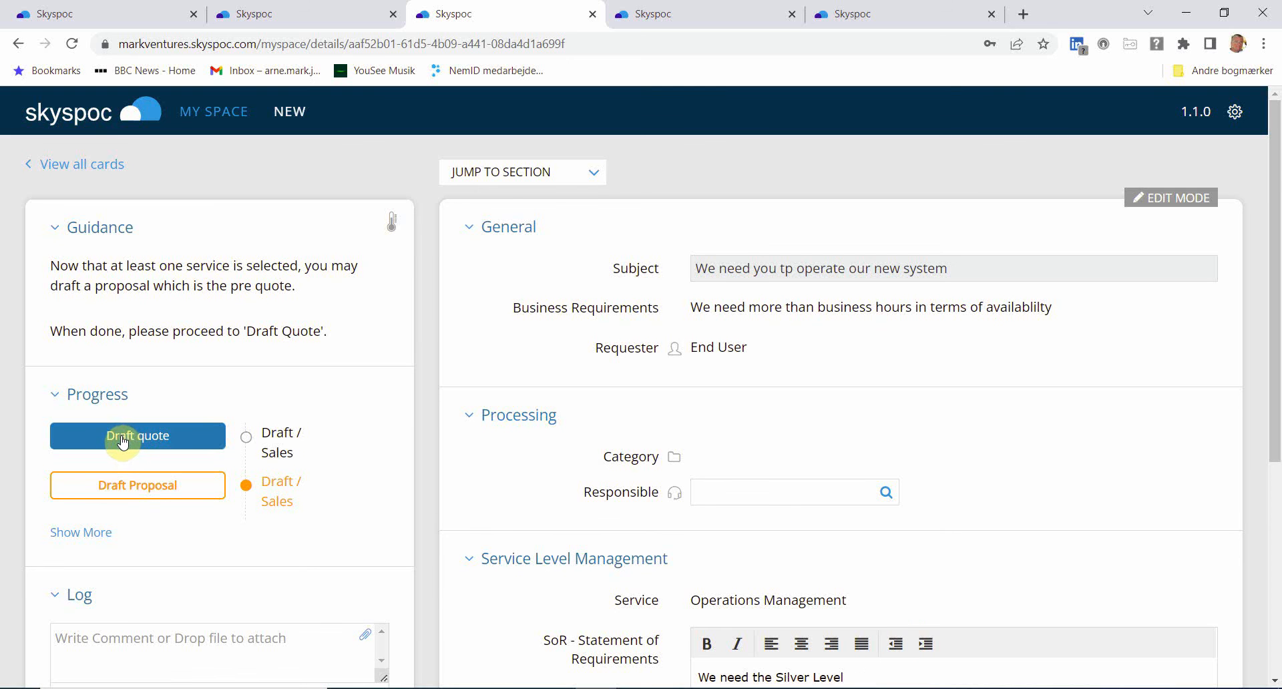
pyautogui.click(122, 441)
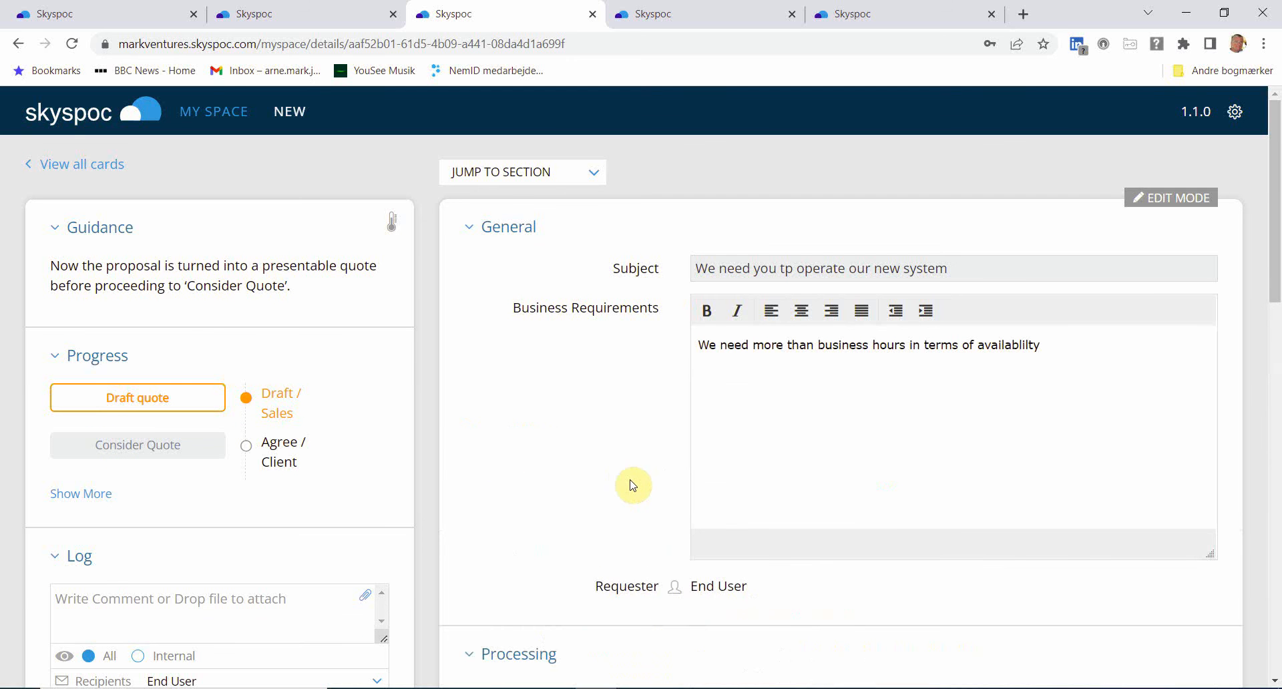
# Step: Enter "This will be very cheap" as the quote, save it and advance the request to Consider Quote
pyautogui.scroll(-2, 606, 496)
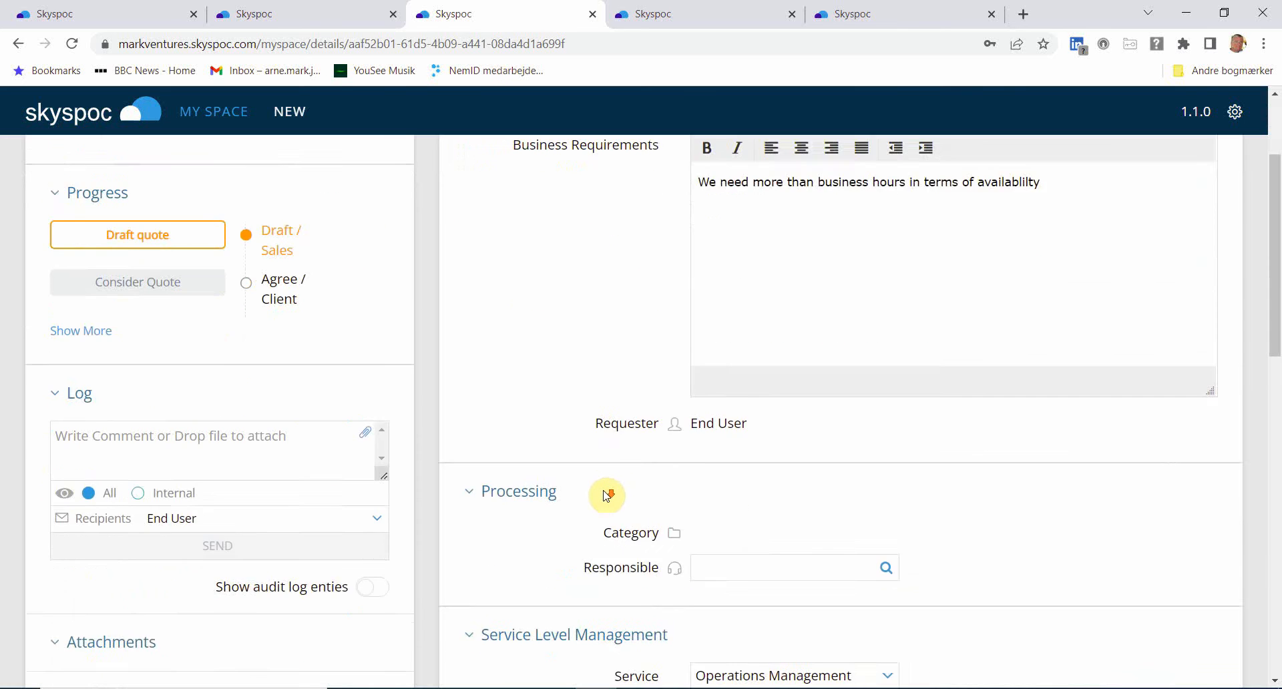
pyautogui.scroll(-6, 606, 495)
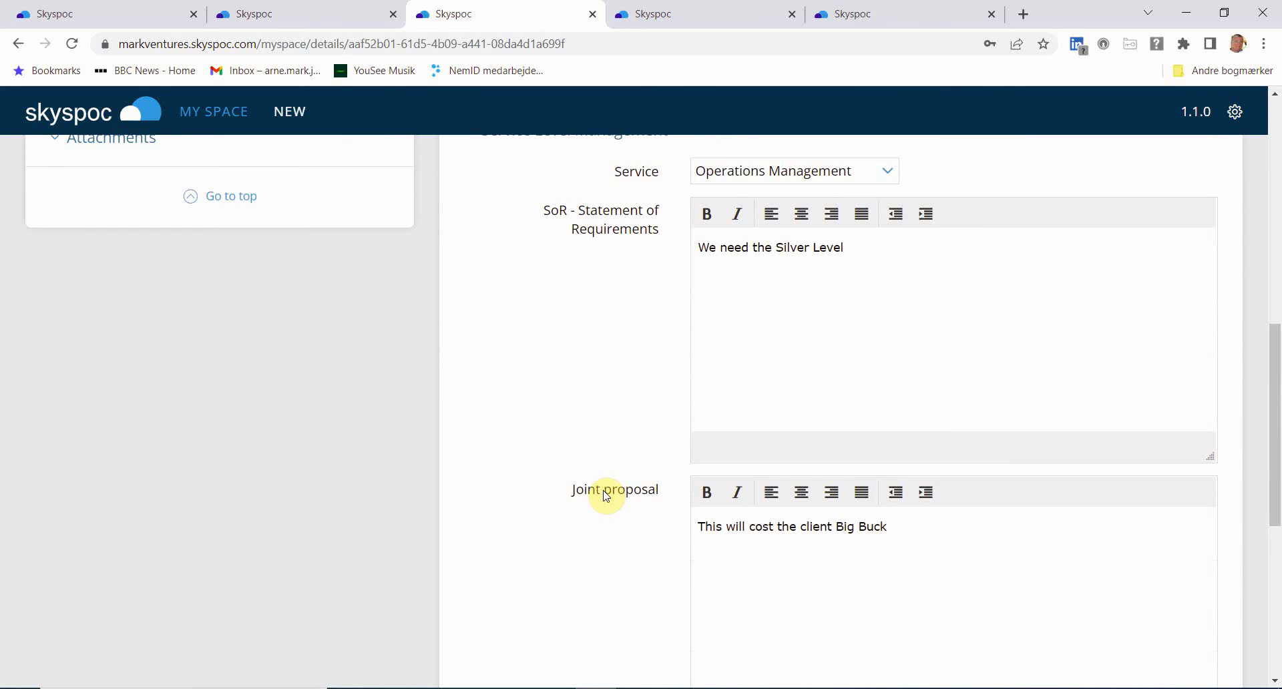
pyautogui.scroll(-3, 607, 495)
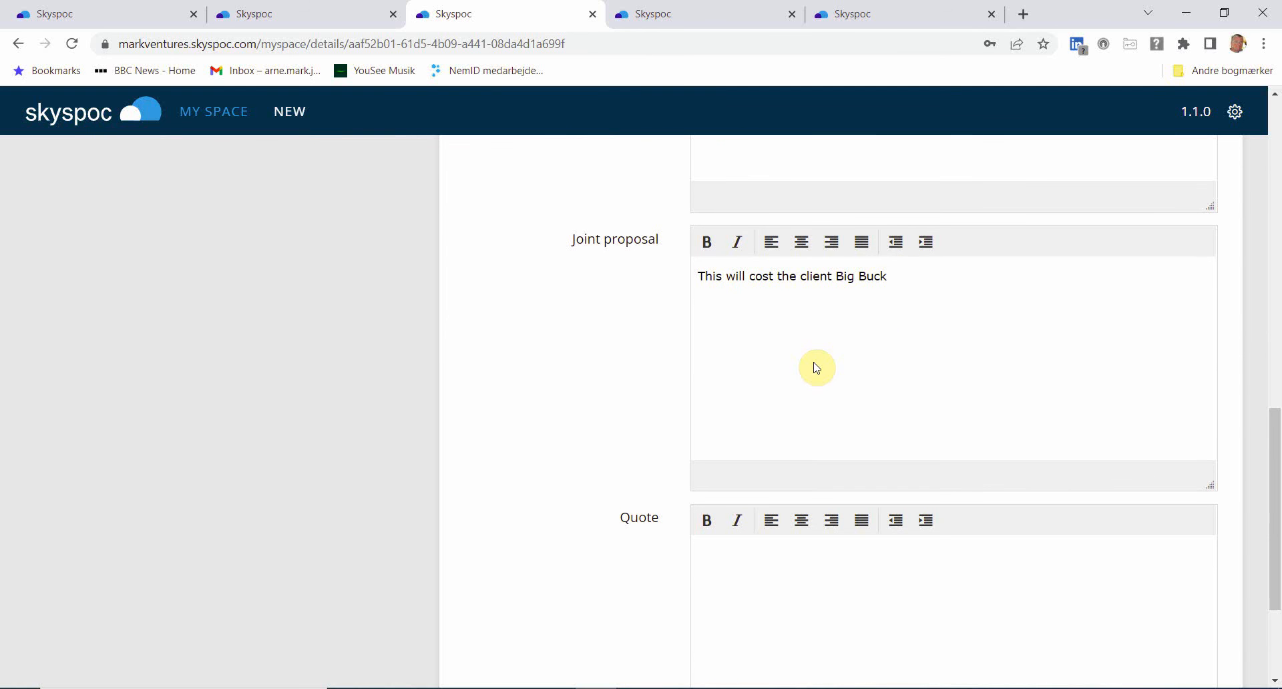
pyautogui.click(781, 549)
pyautogui.write('This will be very c')
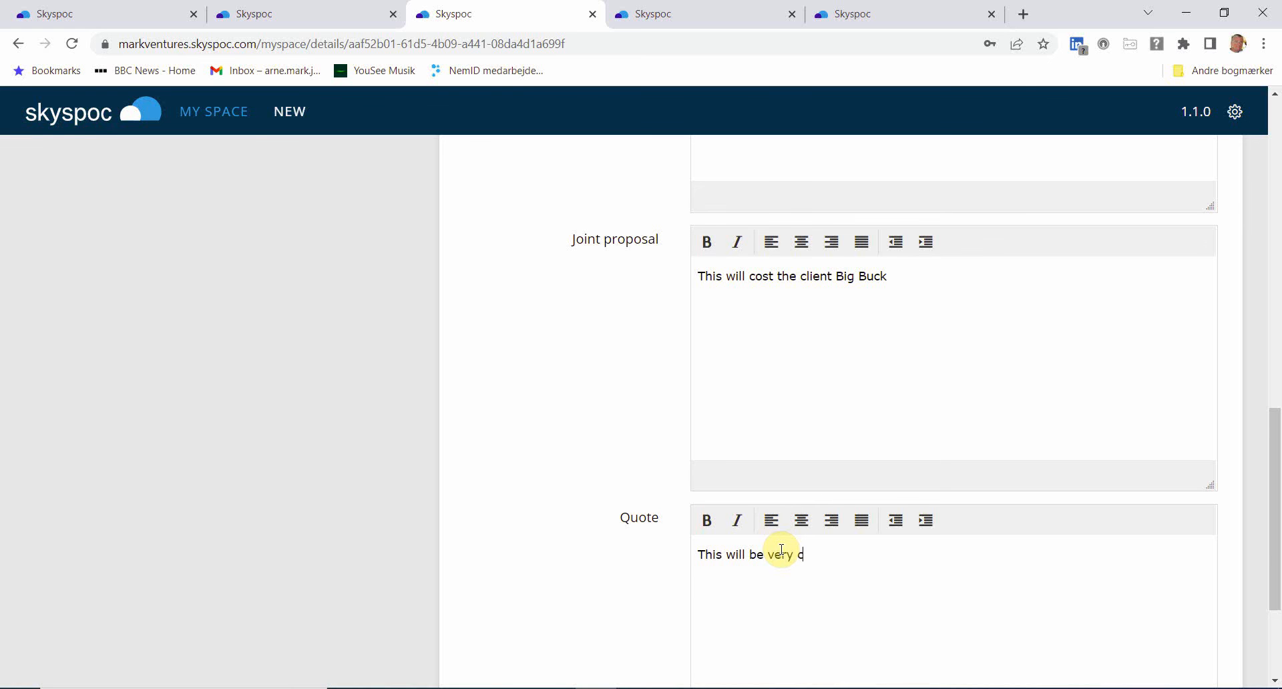
pyautogui.write('heap')
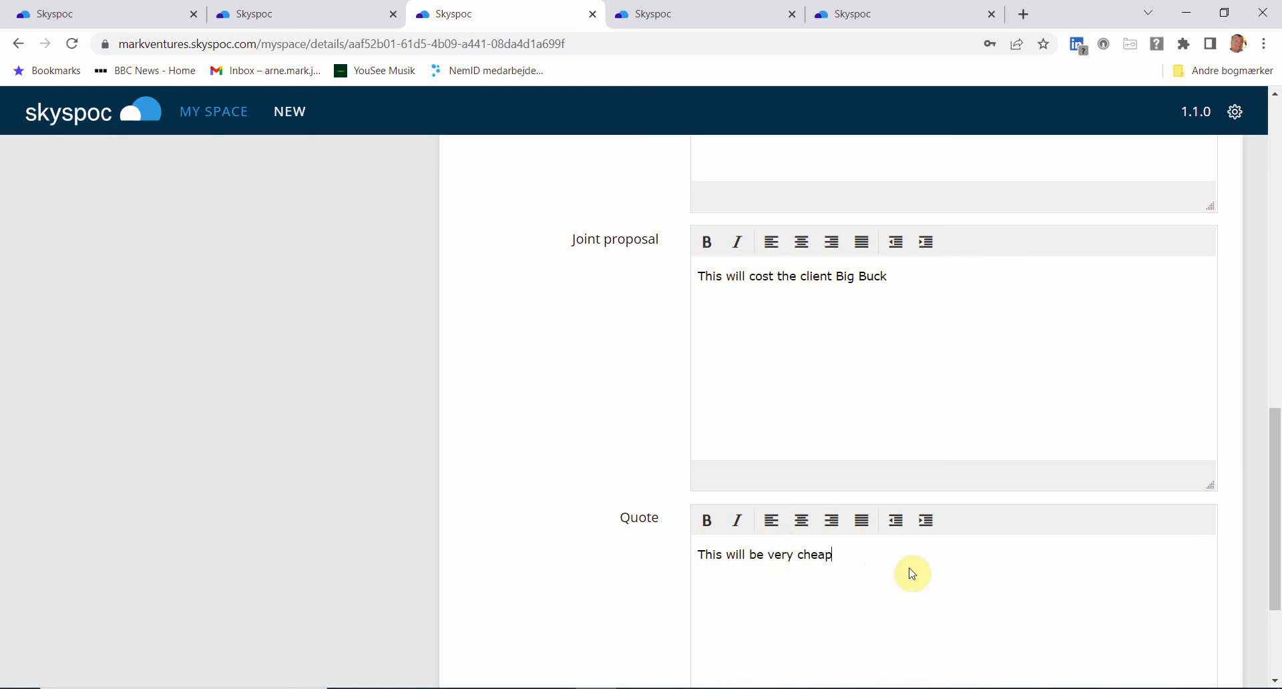
pyautogui.scroll(-3, 911, 581)
pyautogui.click(906, 664)
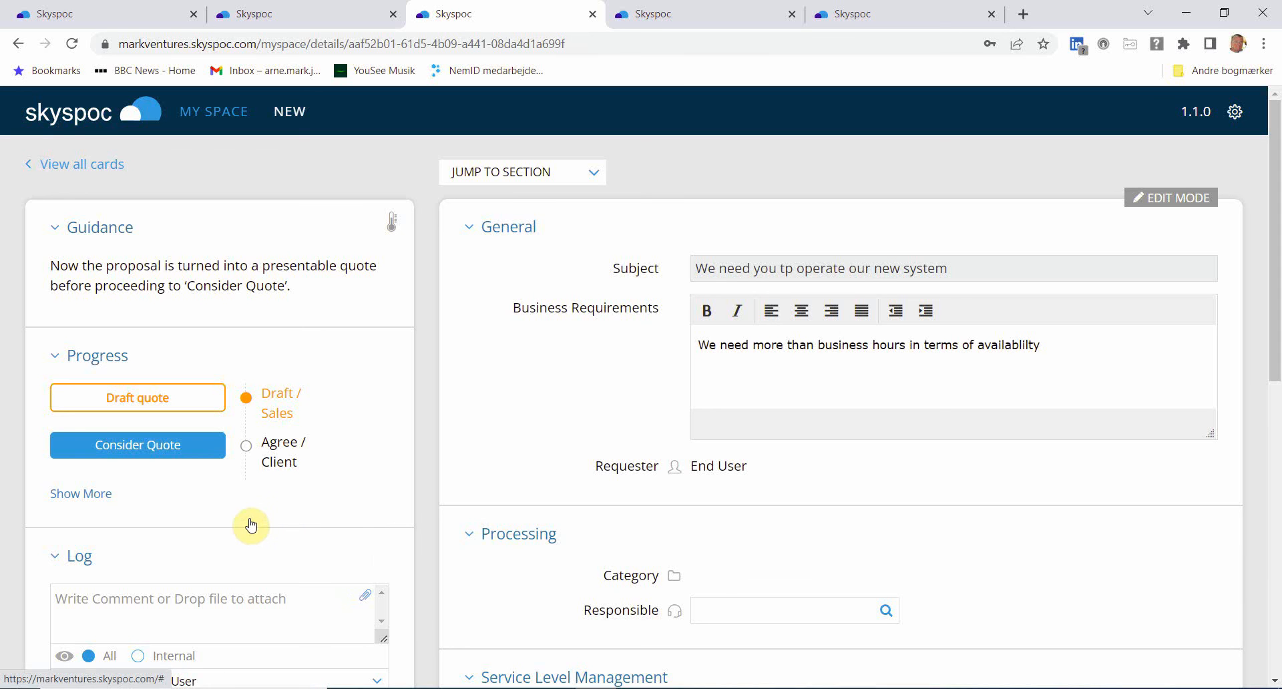
pyautogui.click(136, 450)
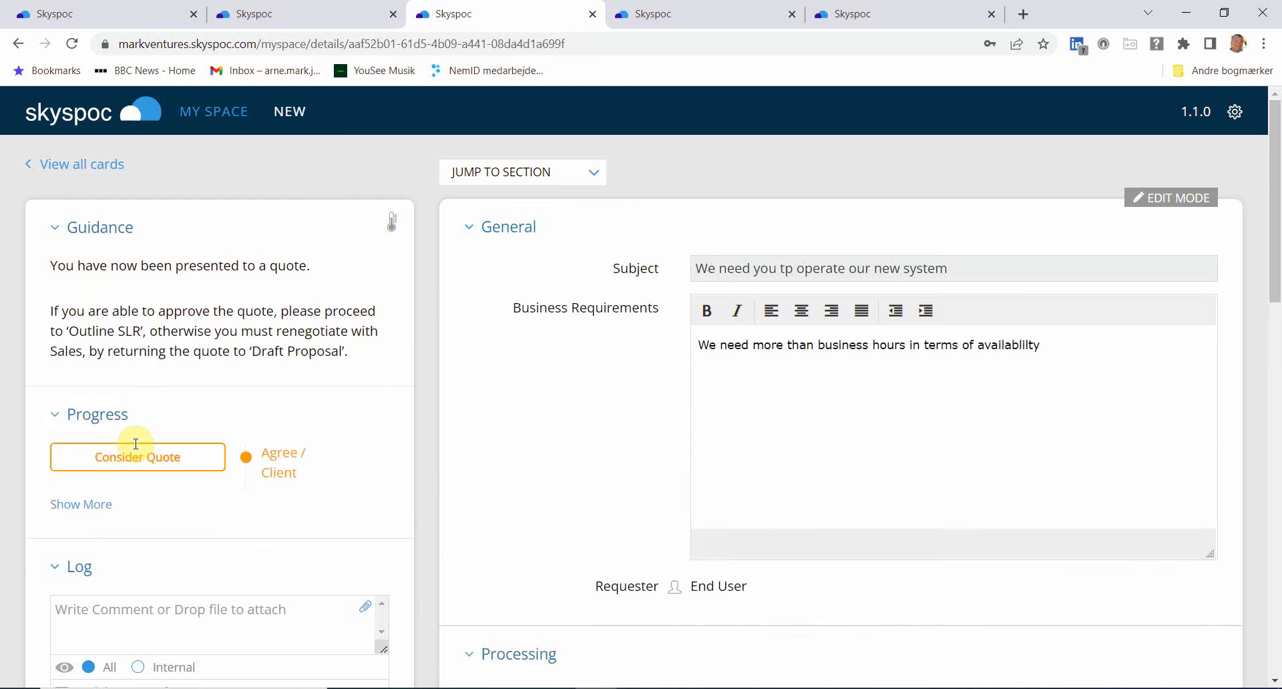
# Step: Switch to the Skyspoc session in the second browser tab, open "We need you tp operate our new system" from My Space and advance it to Outline SLR
pyautogui.click(136, 443)
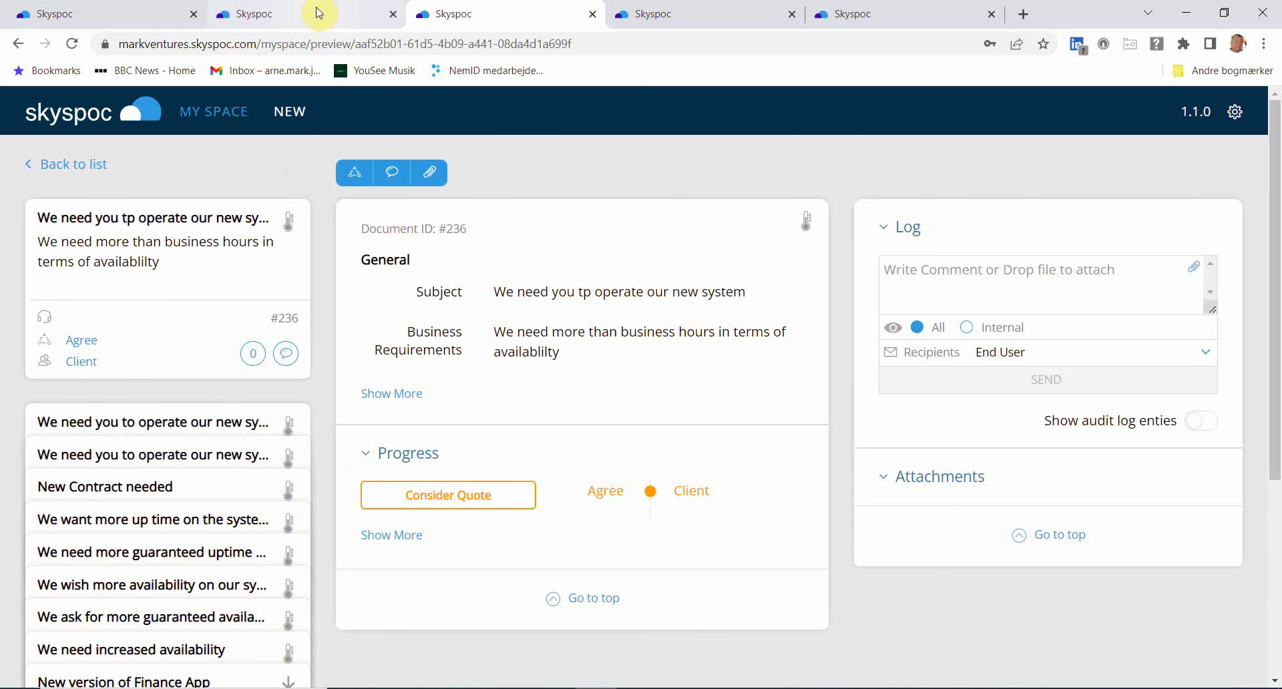
pyautogui.click(315, 15)
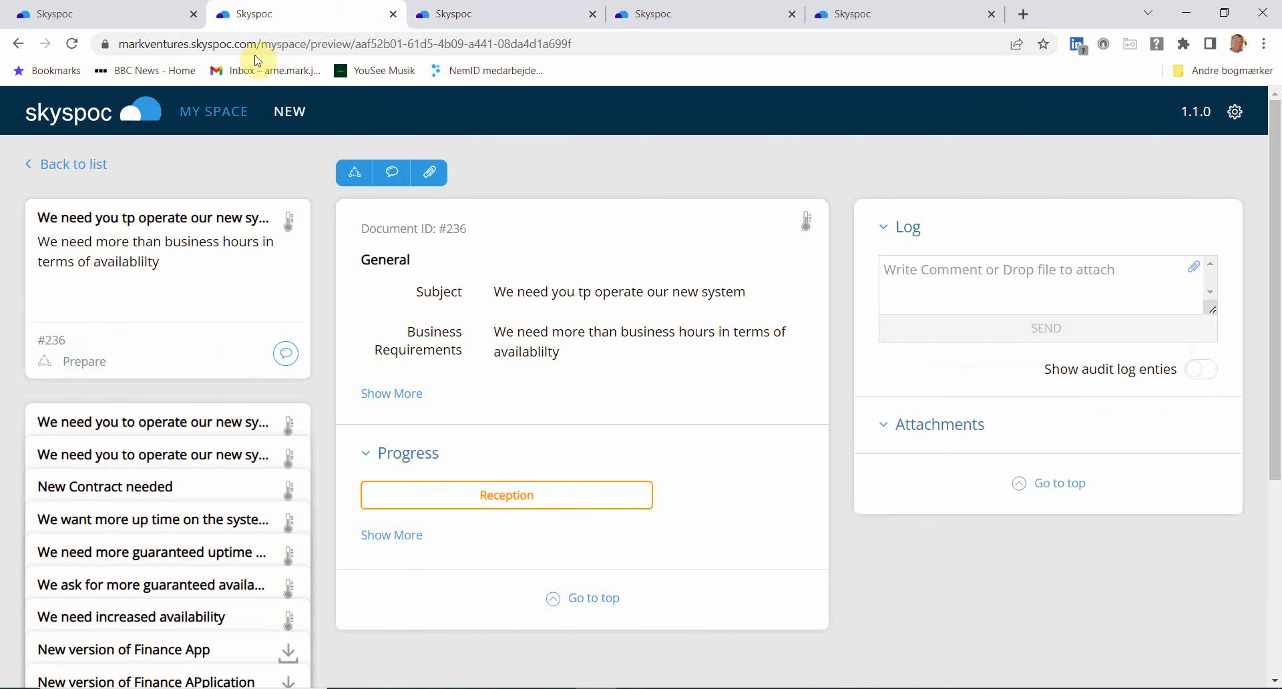
pyautogui.click(211, 115)
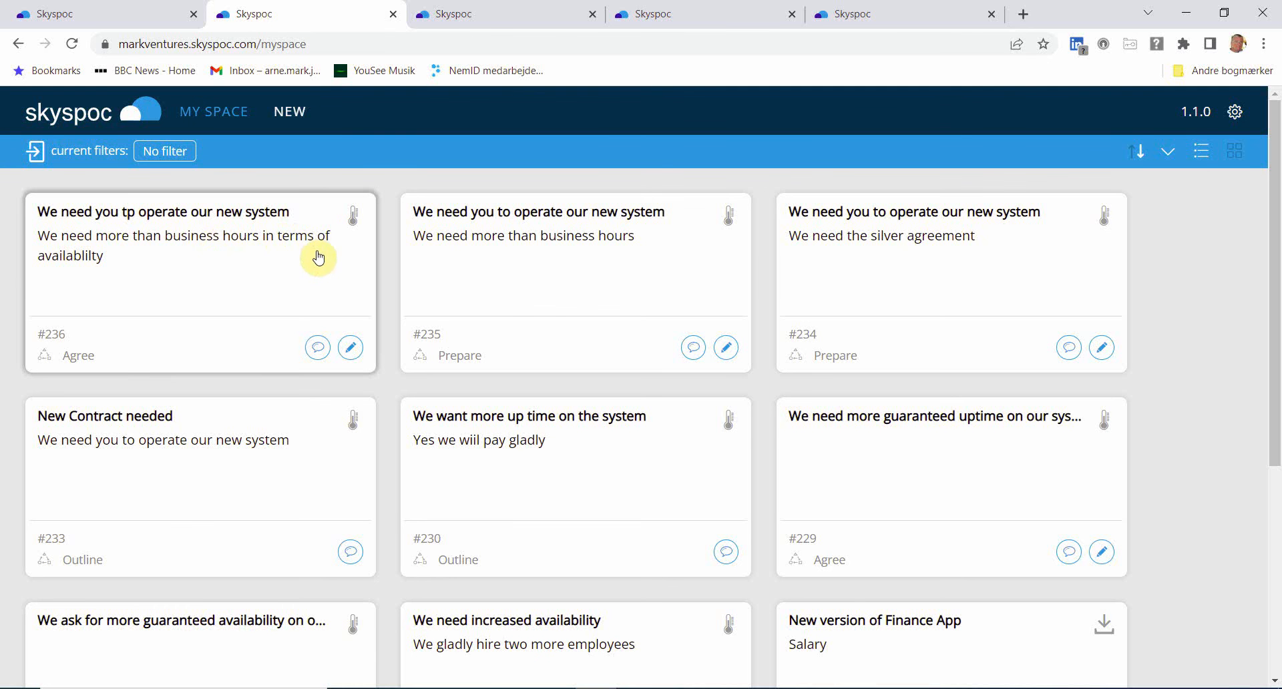
pyautogui.click(349, 357)
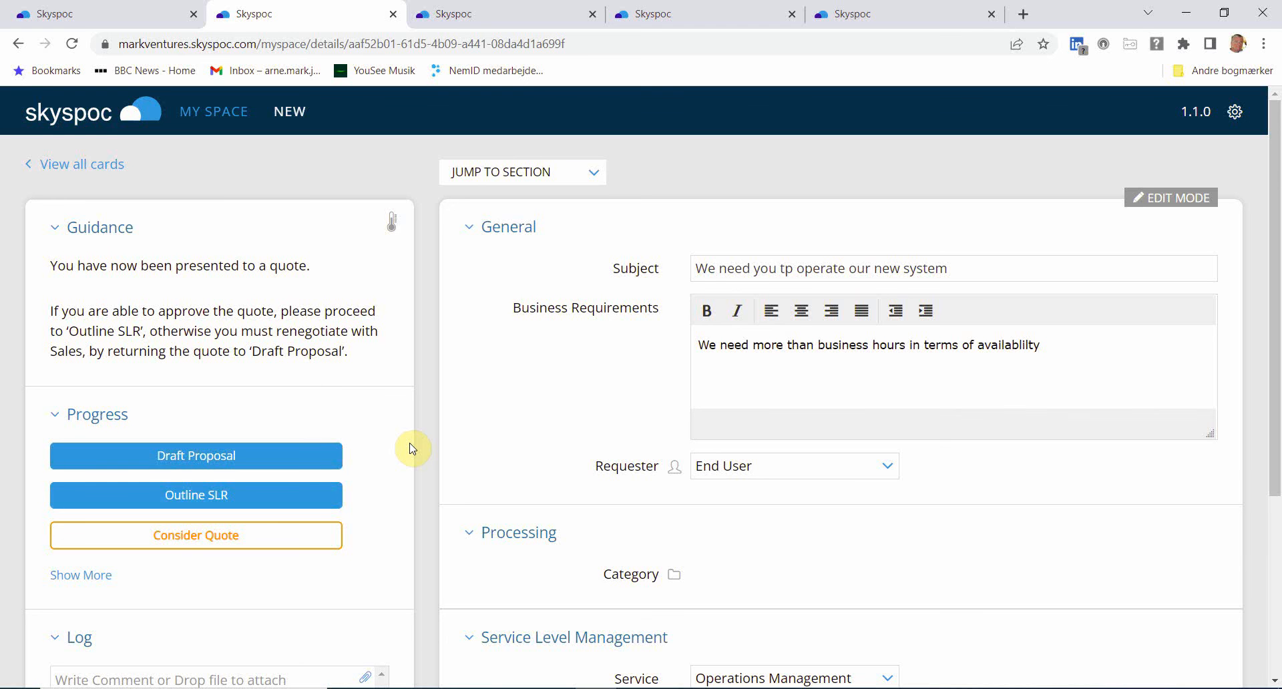
pyautogui.click(185, 506)
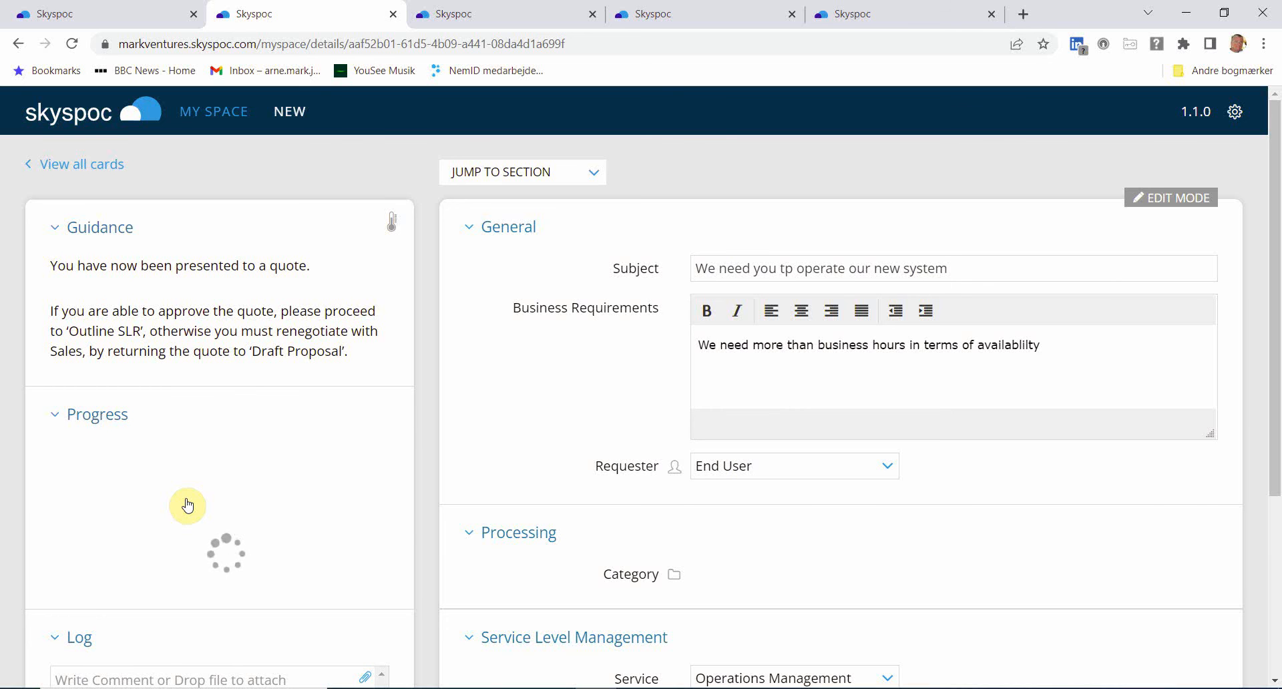
pyautogui.click(188, 506)
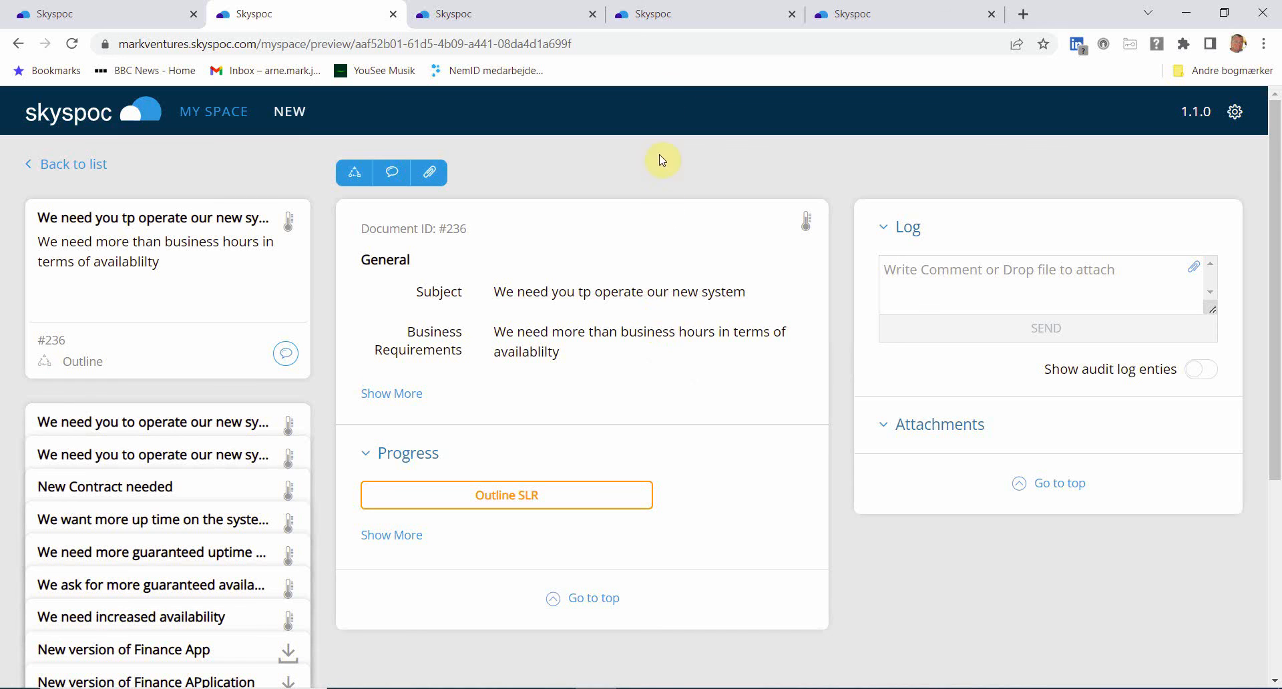
# Step: Switch to the Skyspoc session in the fourth browser tab and open "We need you tp operate our new system" for editing from My Space
pyautogui.click(694, 15)
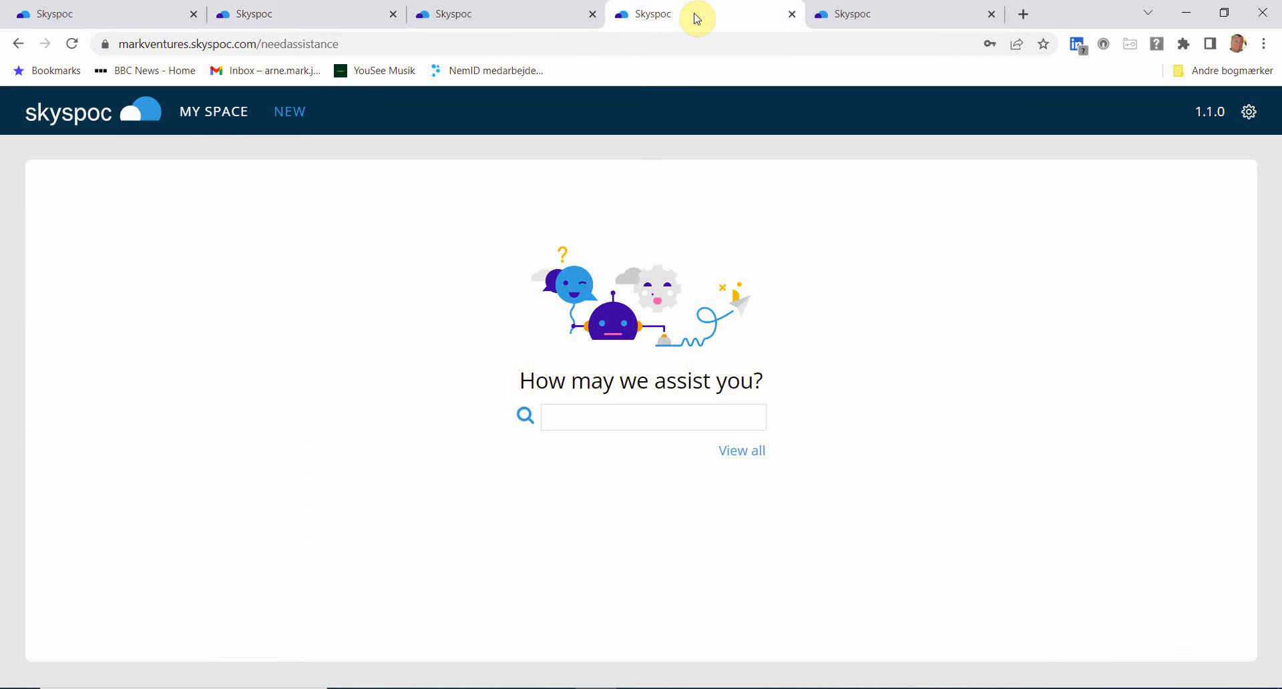
pyautogui.click(220, 119)
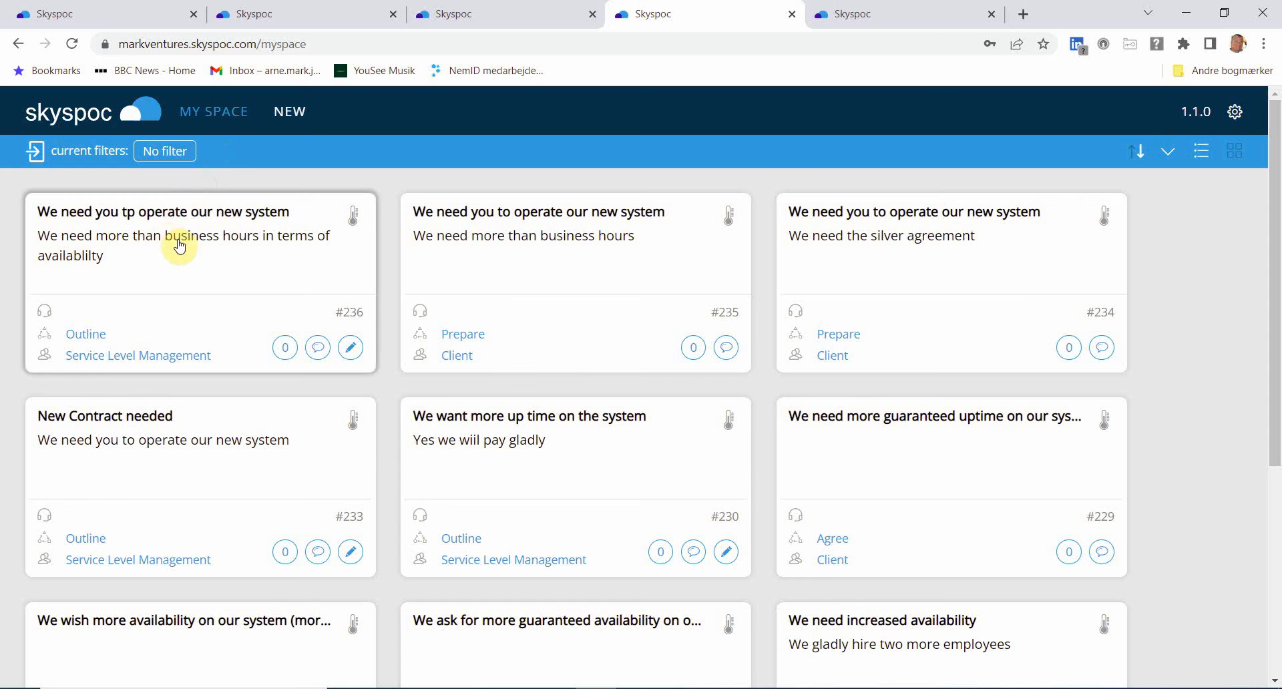
pyautogui.click(350, 349)
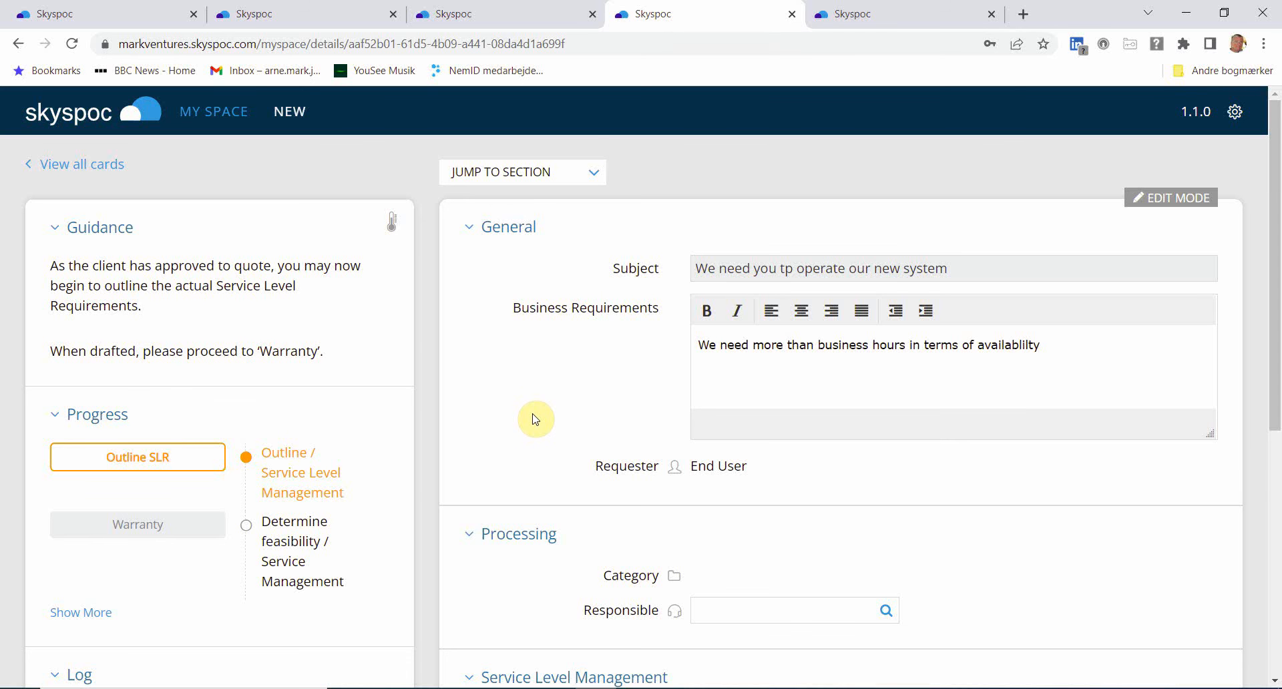
# Step: Switch to the image viewer and examine the Service Level Management workflow in "Skyspoc - Video animation - Service Level Management - 1.0.jpg"
pyautogui.click(641, 688)
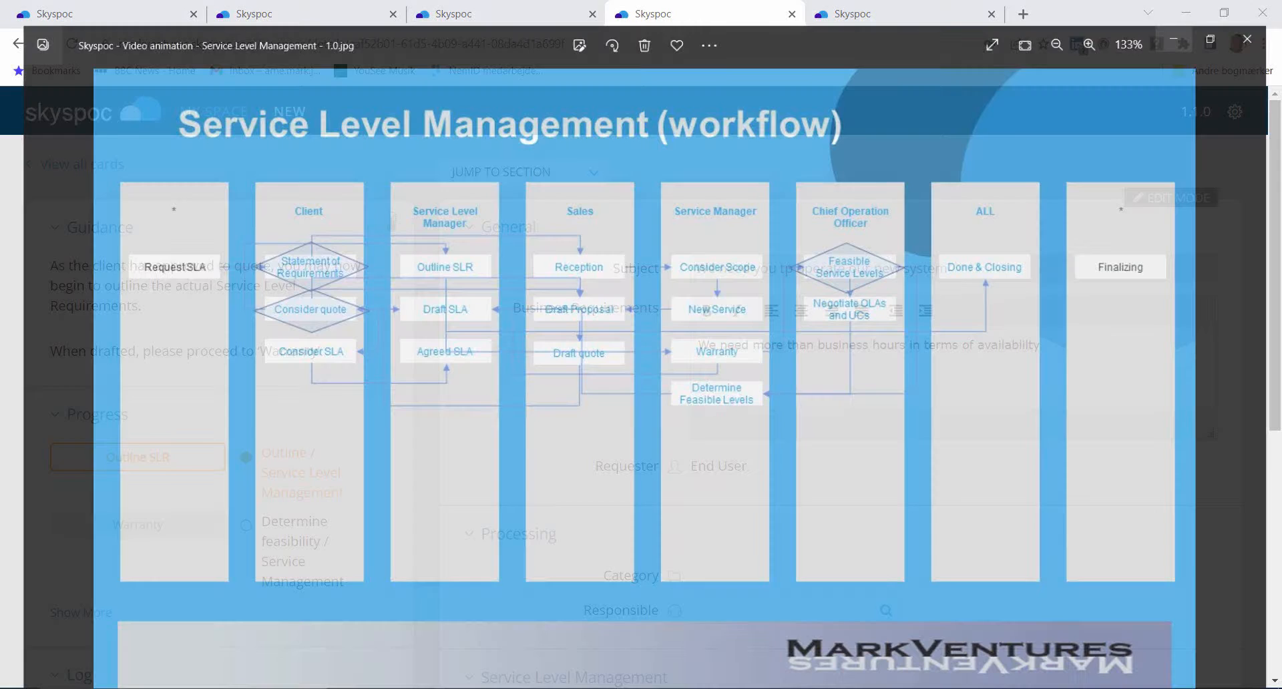